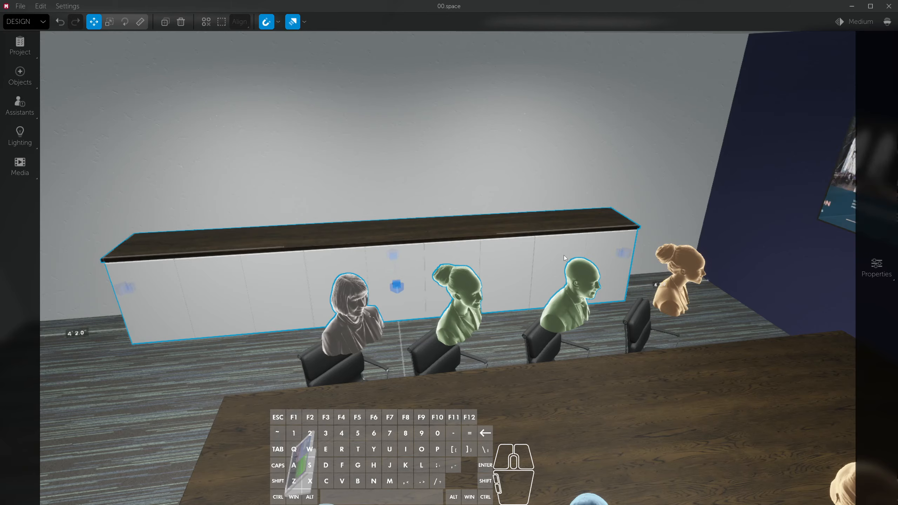
Try sliding the 70" video-call display along the dark blue wall toward the column, and undo the change.
key("s")
right_click_drag(565, 256, 632, 244)
key("a")
key("s")
key("d")
left_click(307, 203)
left_click_drag(346, 205, 491, 205)
key("ctrl+z")
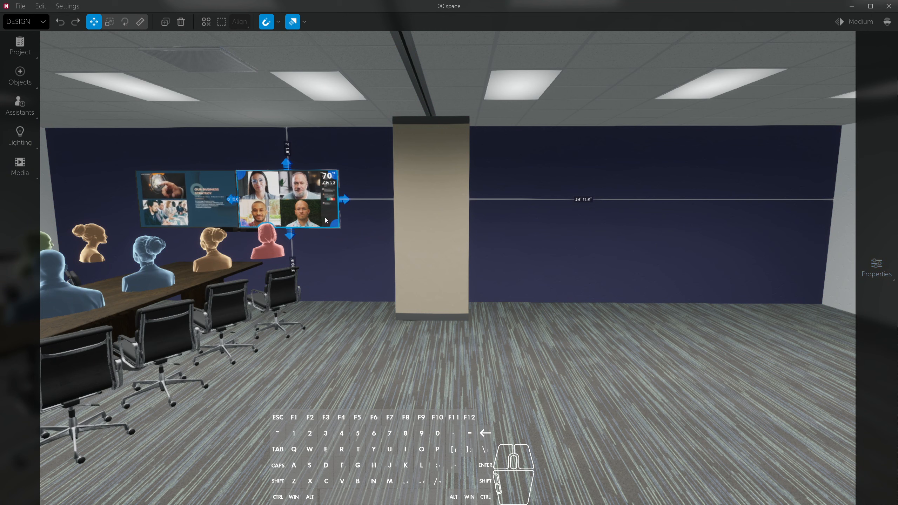
Review the application's control bindings for General, Design, Photo and 360, and close them without making changes.
left_click(68, 6)
left_click(102, 67)
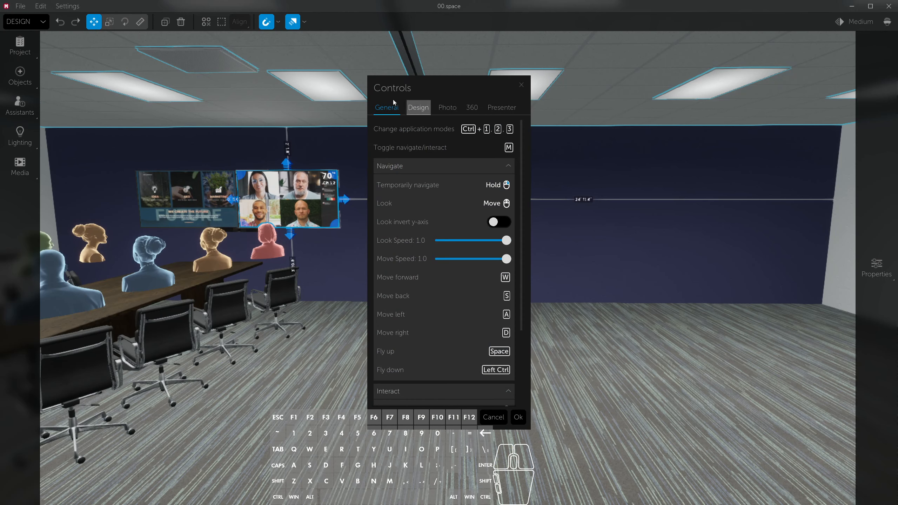
mouse_move(522, 213)
left_mouse_down()
mouse_move(527, 335)
mouse_move(532, 252)
mouse_move(523, 209)
left_mouse_up()
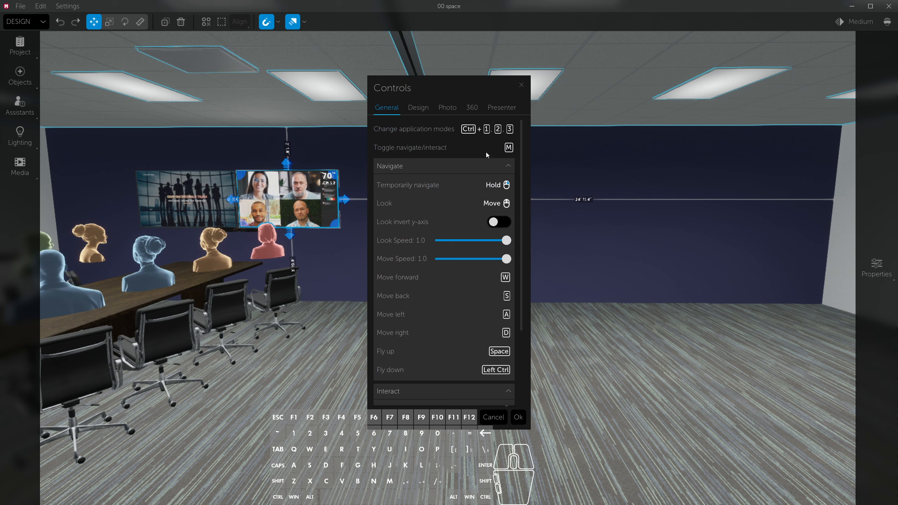
left_click(413, 111)
left_click(449, 112)
left_click(476, 112)
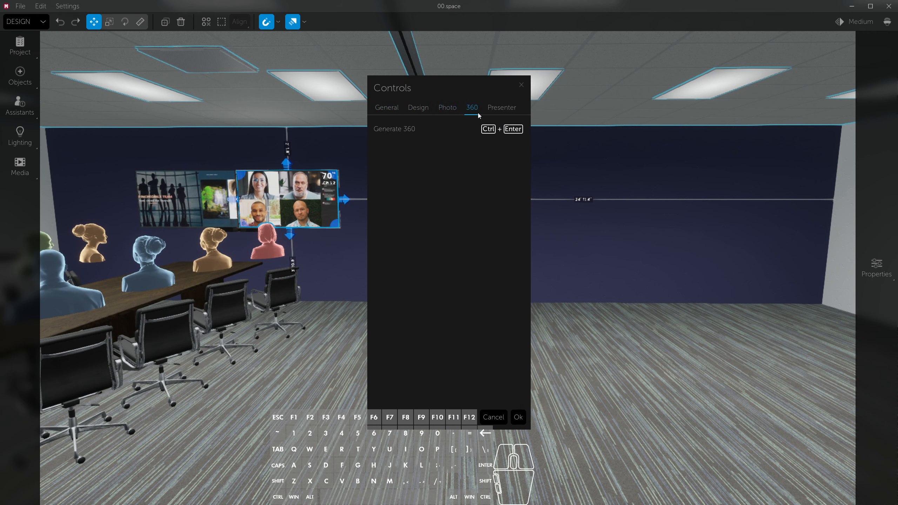
left_click(389, 109)
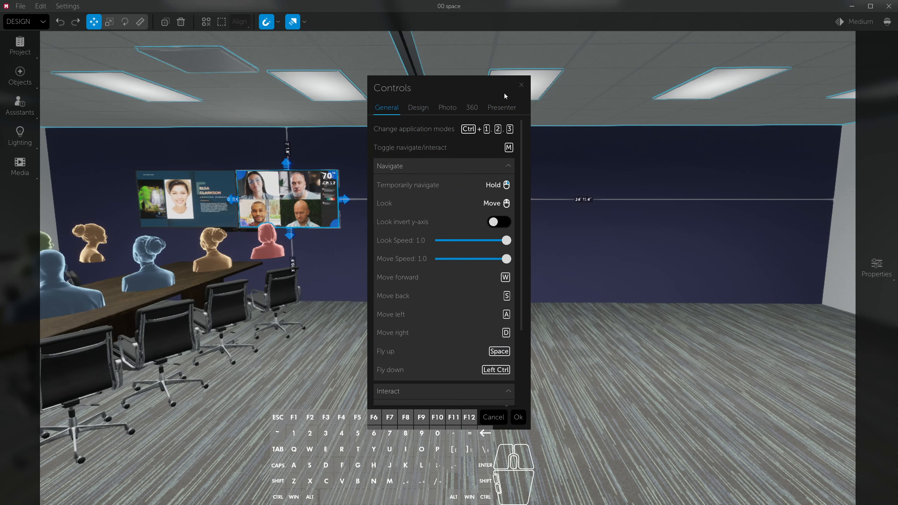
scroll(528, 149, "down", 3)
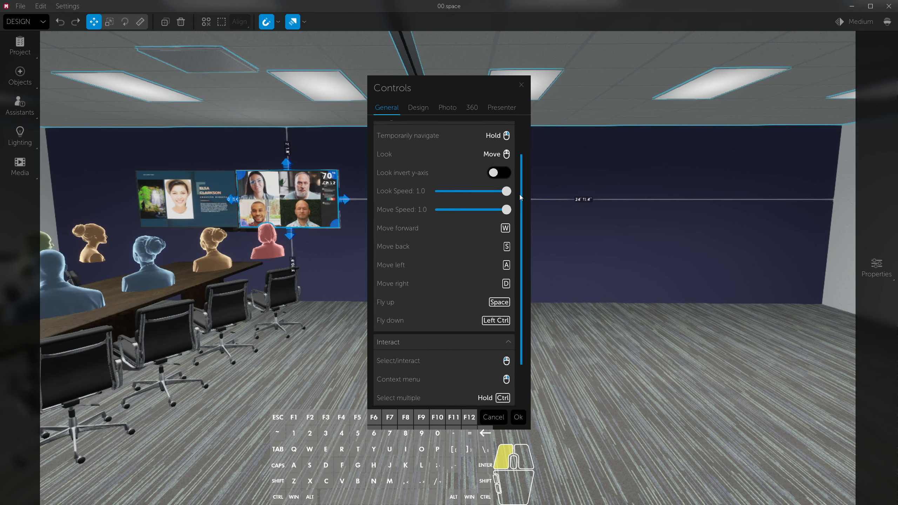
left_click(519, 87)
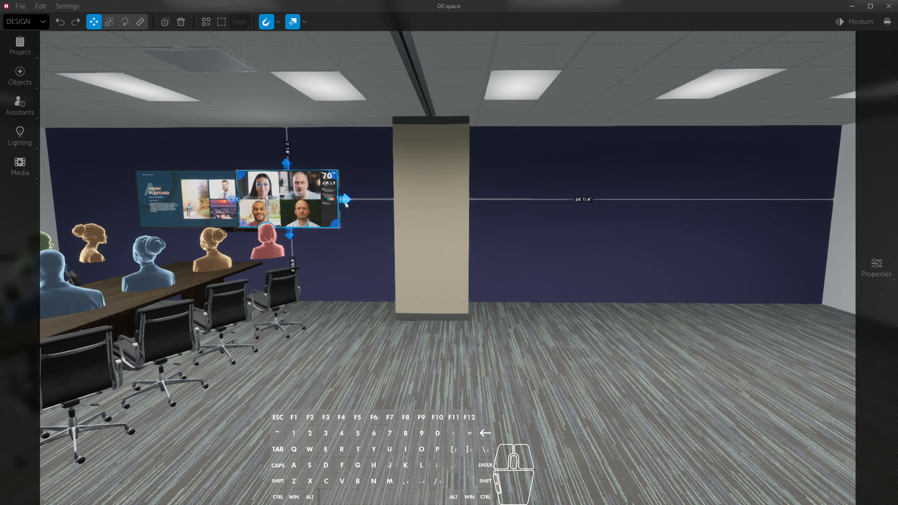
Duplicate the video-call display along the dark blue wall to the empty area on the other side of the column.
left_click_drag(346, 205, 702, 214, "alt")
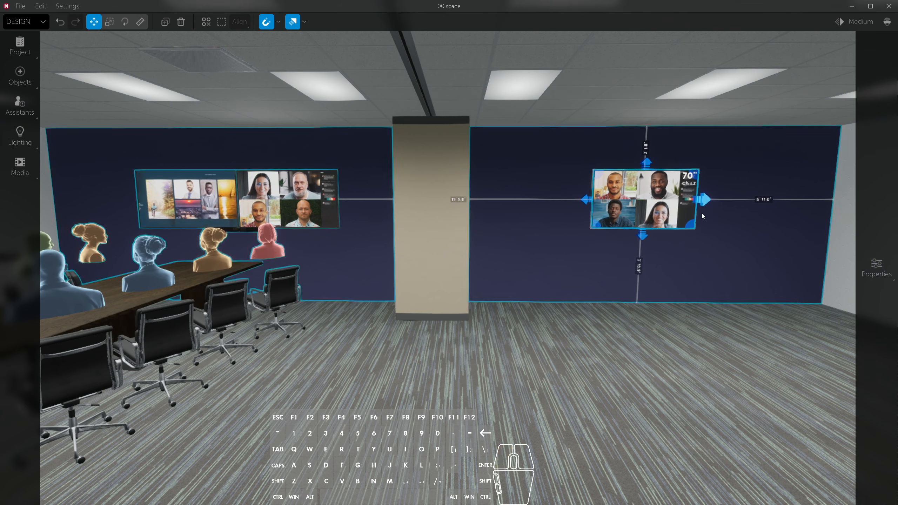
key("d")
right_click_drag(702, 213, 702, 213)
left_click_drag(565, 200, 566, 203)
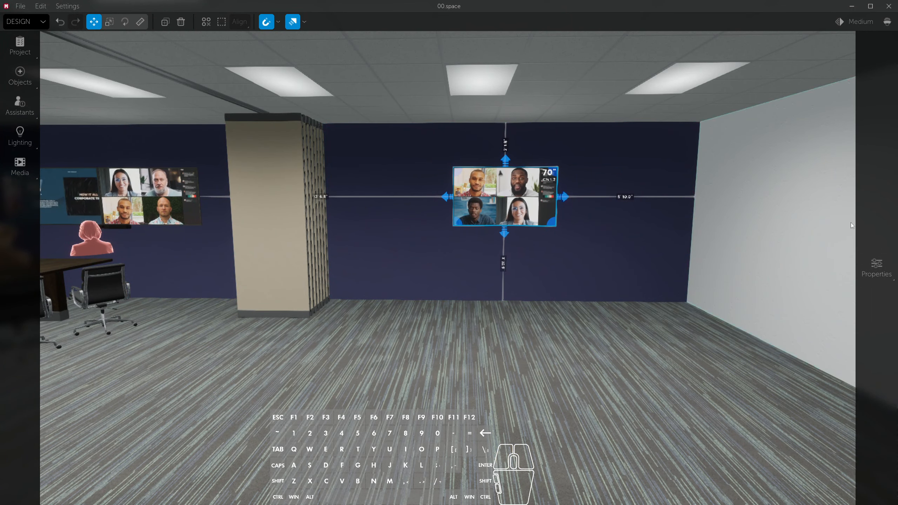
Set the copied display's screen size to 85" diagonal and raise it slightly on the wall.
mouse_move(851, 222)
left_click(772, 97)
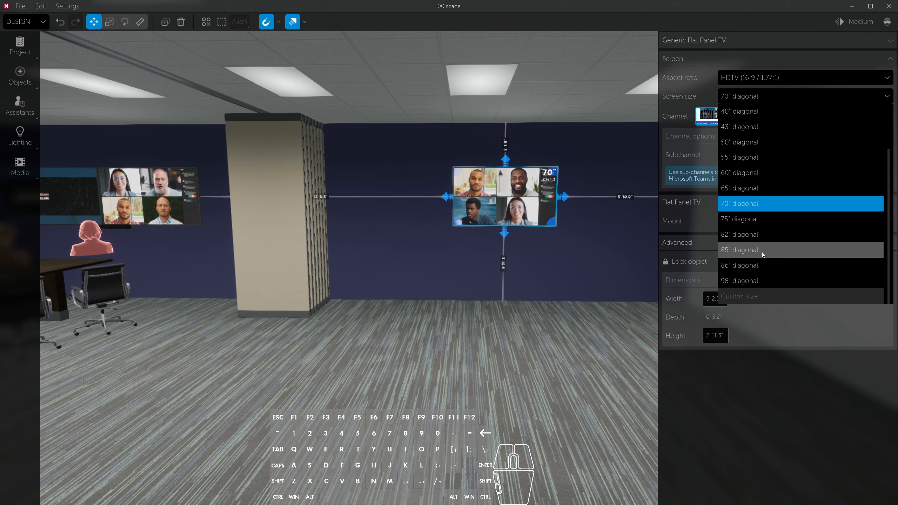
left_click(762, 252)
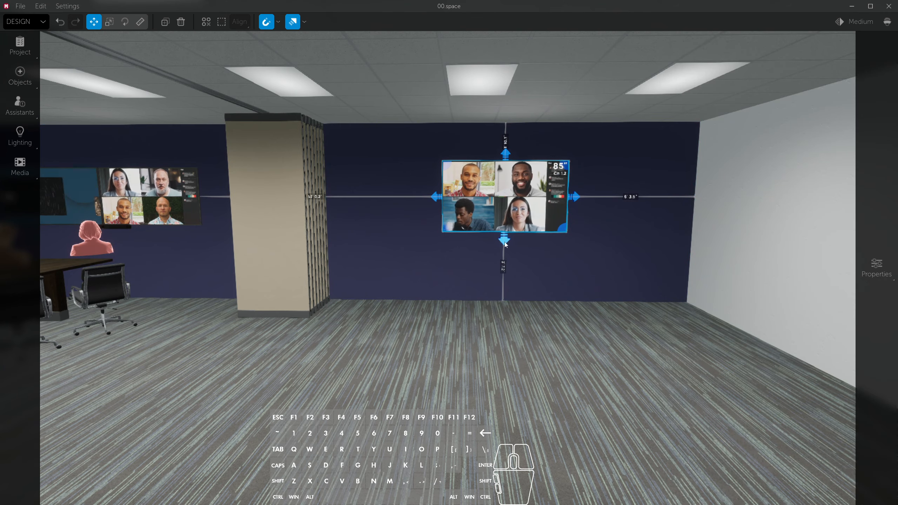
left_click_drag(504, 240, 505, 230)
Duplicate the conferencing bar from under the original display to a spot below the 85" display.
left_click(121, 227)
left_click_drag(141, 226, 535, 235, "alt")
key("w")
key("d")
right_click_drag(535, 235, 556, 232)
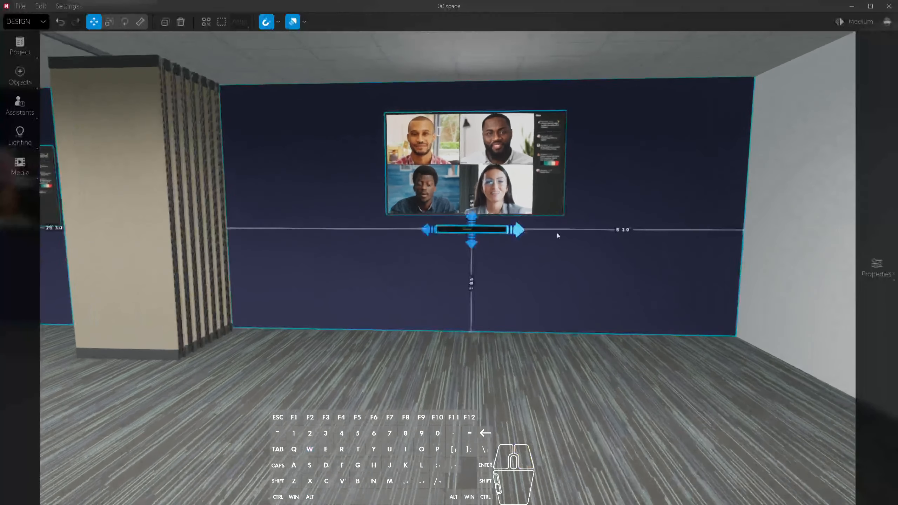
Centre the copied conferencing bar beneath the 85" display and lower the display to sit just above the bar.
left_click(541, 209)
left_click(495, 231)
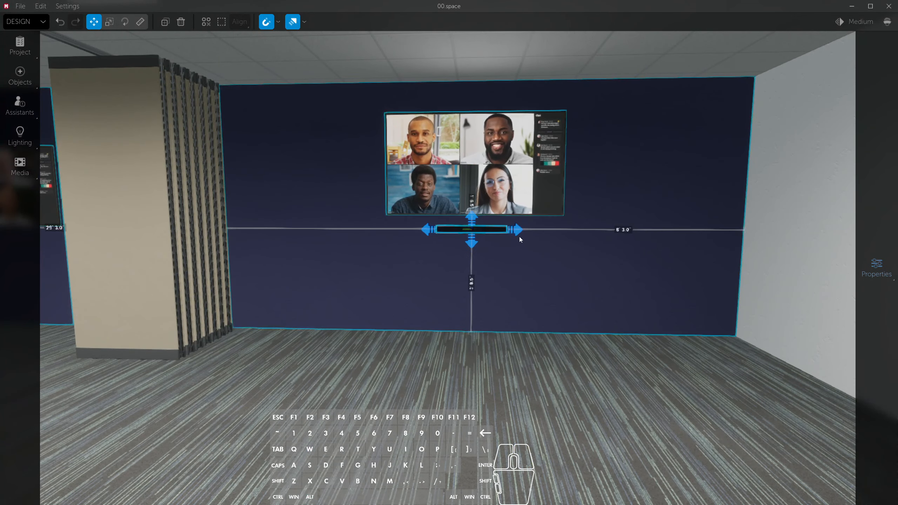
left_click(500, 207)
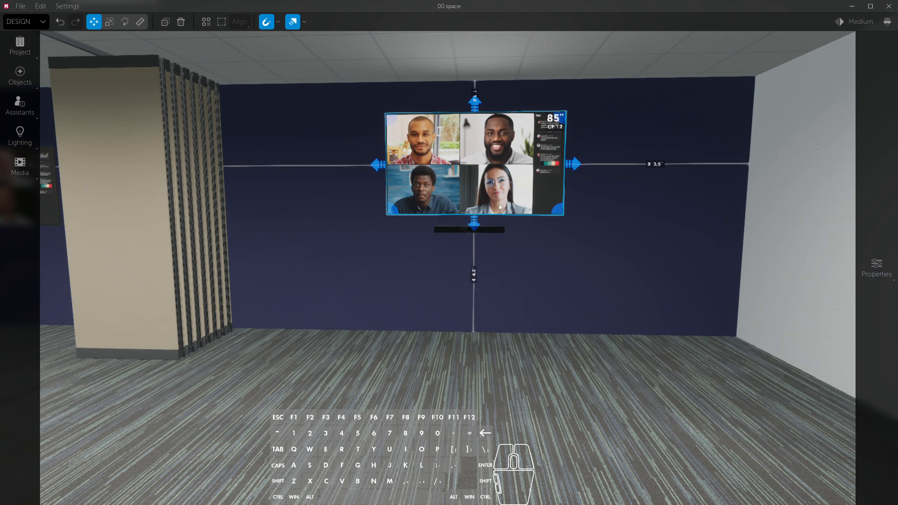
left_click(502, 231)
left_click(509, 234)
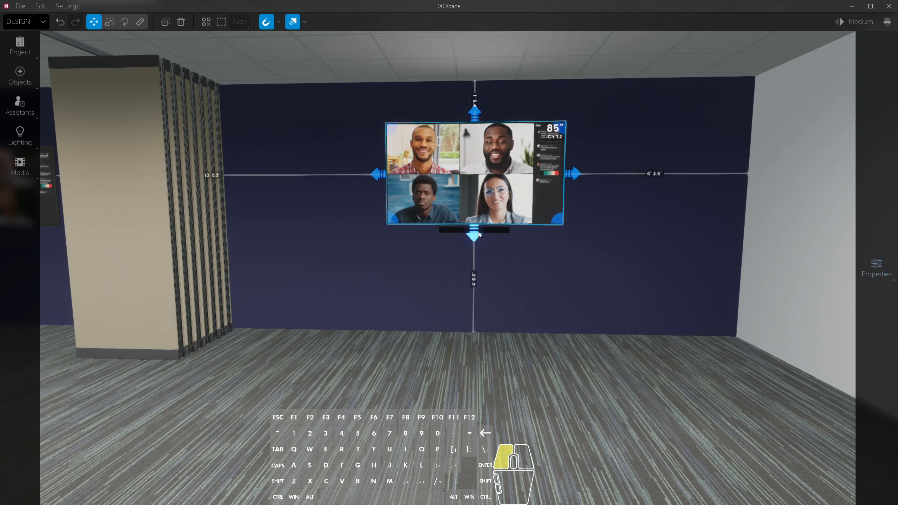
Search all objects for "table" and place the generic Table on the carpet in front of the 85" display.
key("s")
mouse_move(516, 260)
right_mouse_down()
mouse_move(449, 261)
mouse_move(468, 280)
mouse_move(465, 301)
mouse_move(525, 262)
right_mouse_up()
key("d")
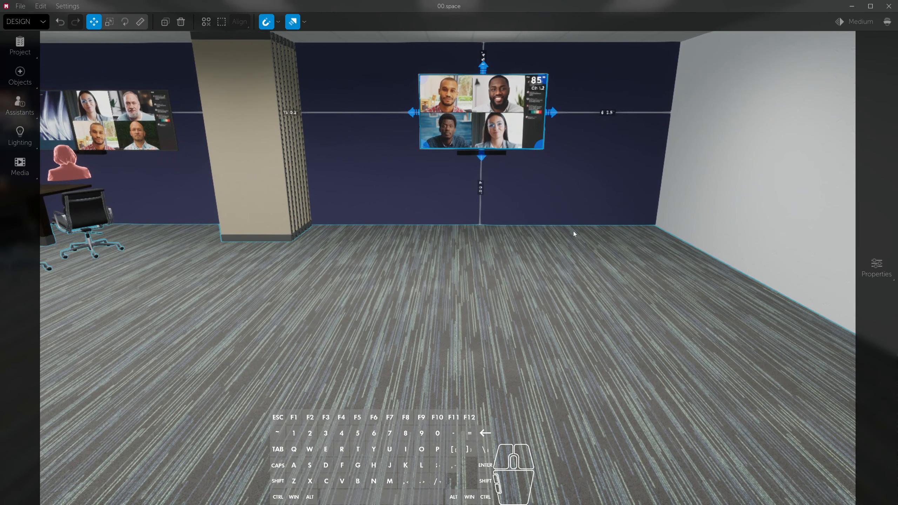
left_click(16, 83)
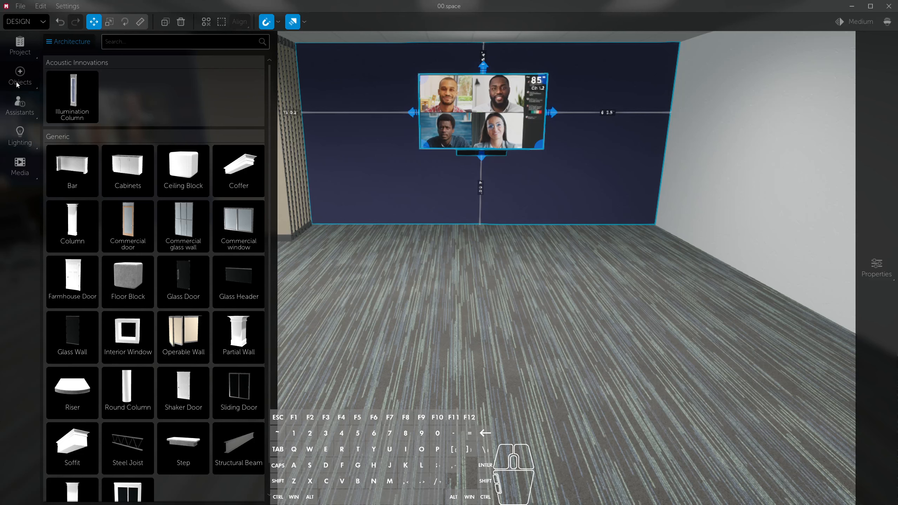
left_click(82, 41)
left_click(84, 43)
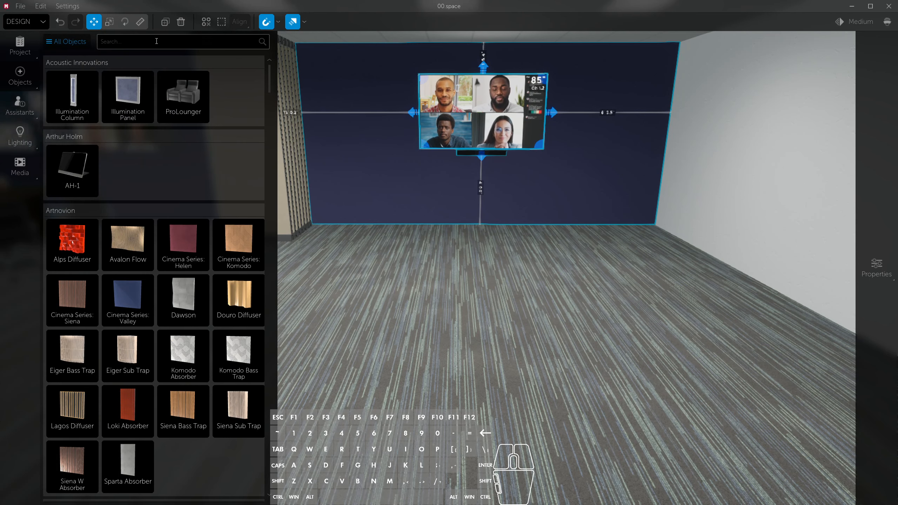
type("table")
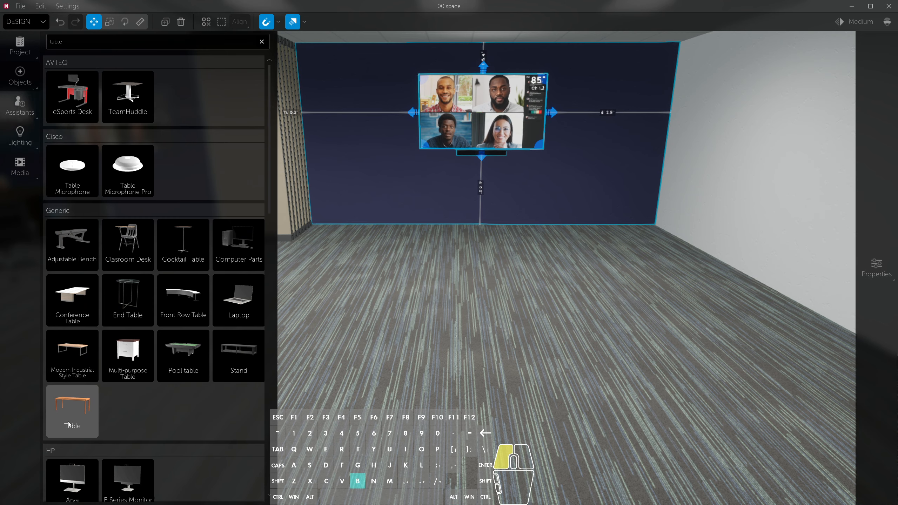
left_click_drag(69, 424, 396, 306)
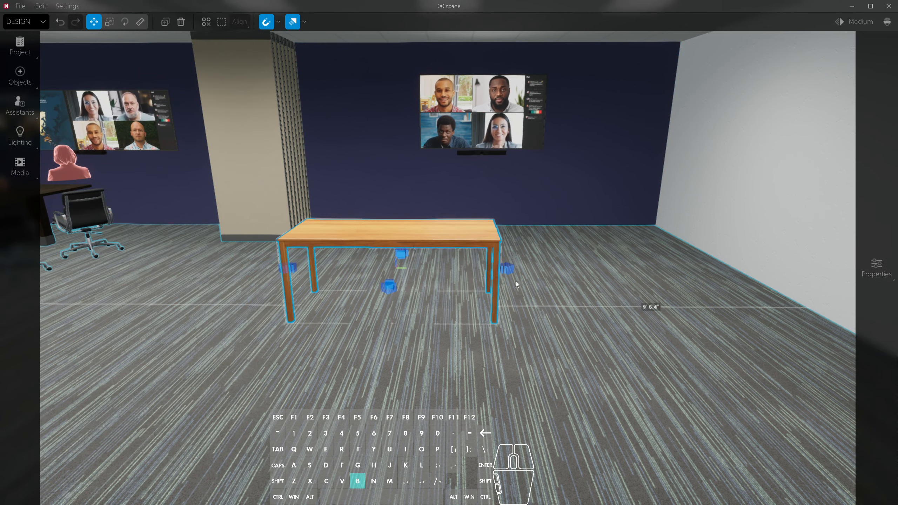
Enable casters on the table and set its width to 4 feet and its depth to 2 feet.
left_click(877, 268)
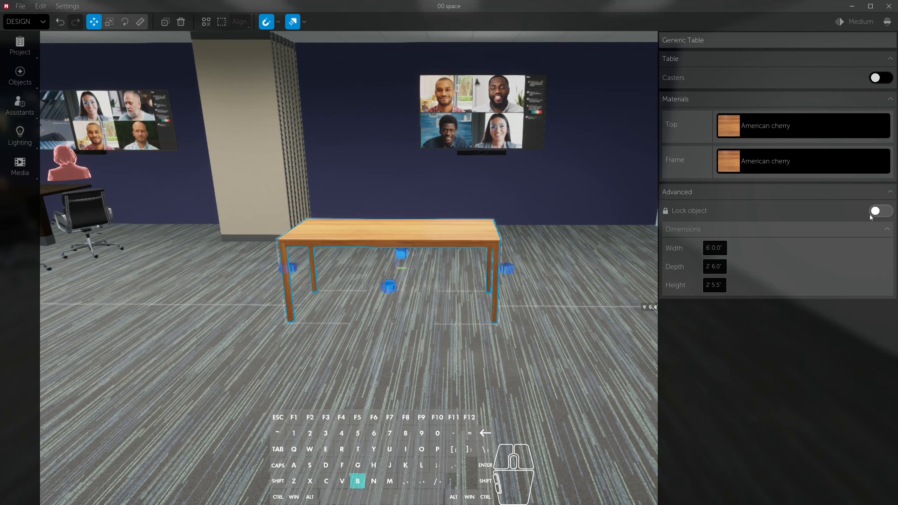
left_click(881, 79)
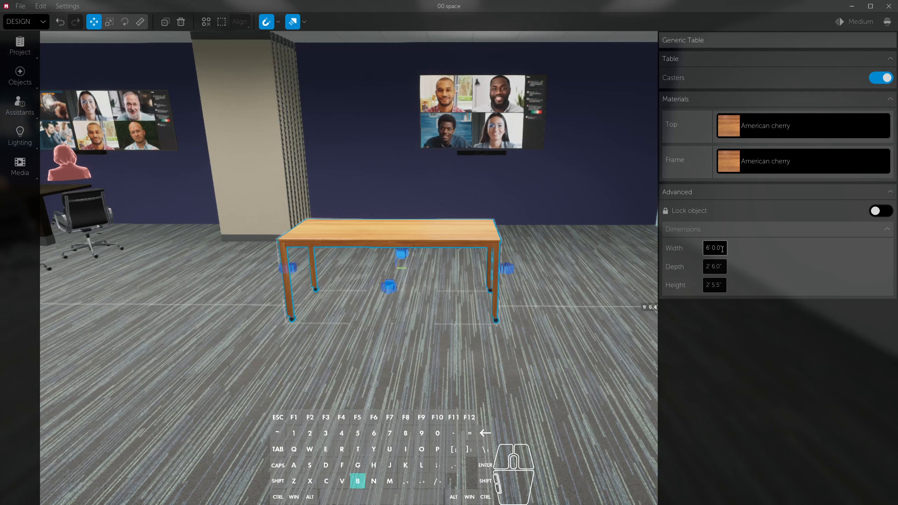
left_click(718, 265)
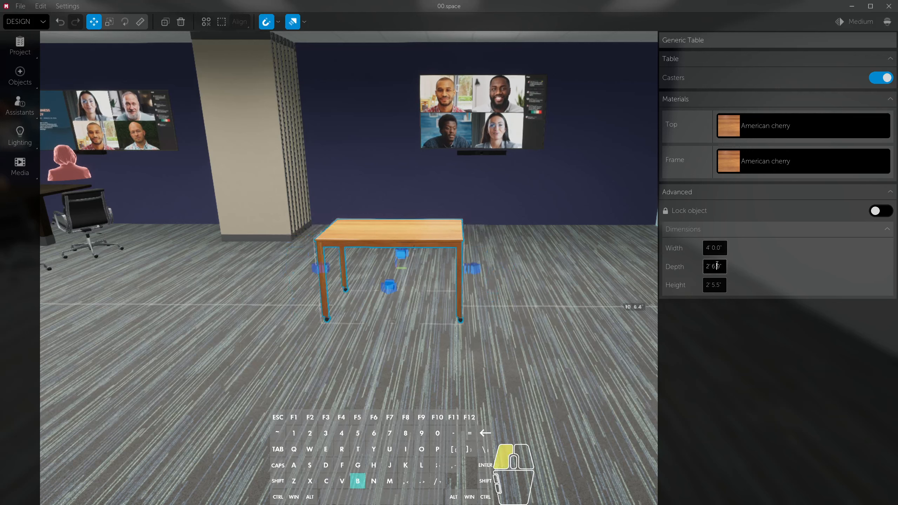
type("2")
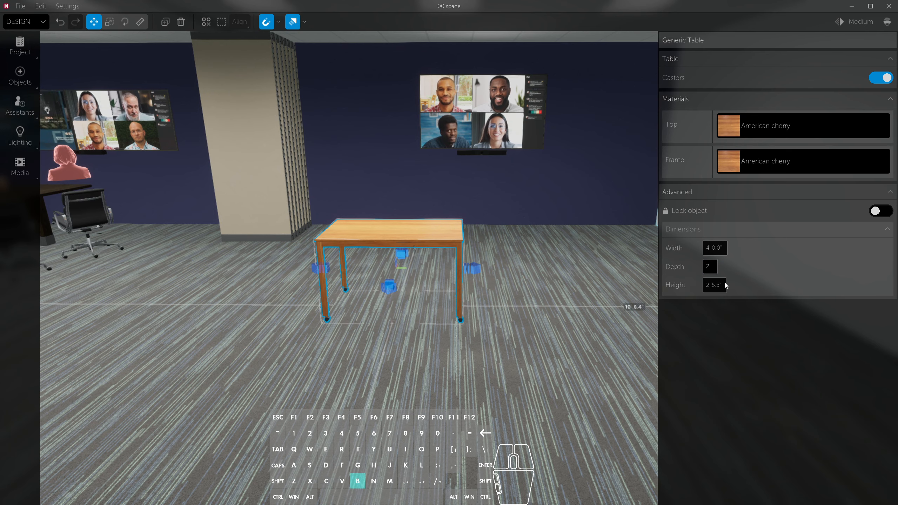
left_click(723, 285)
left_click(504, 247)
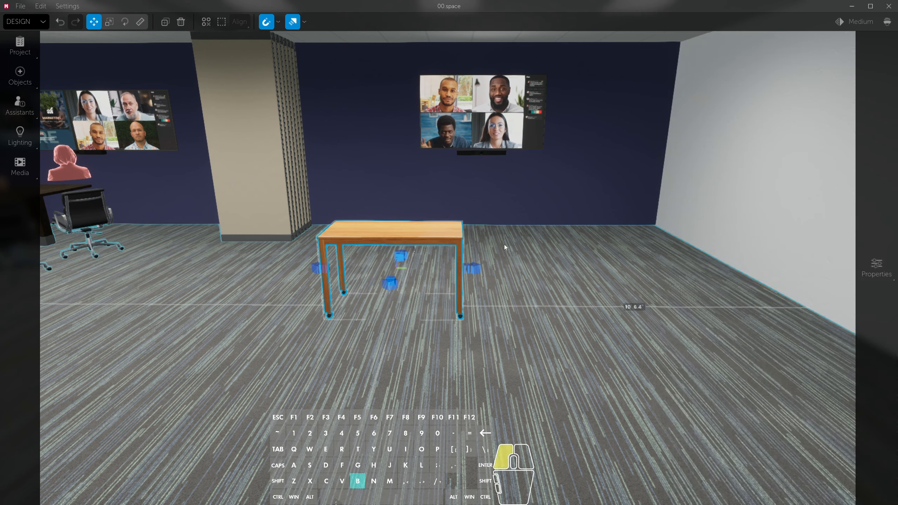
Apply the Dark oak material to the table's top and Black powder coated to its frame.
key("a")
right_click_drag(504, 247, 470, 214)
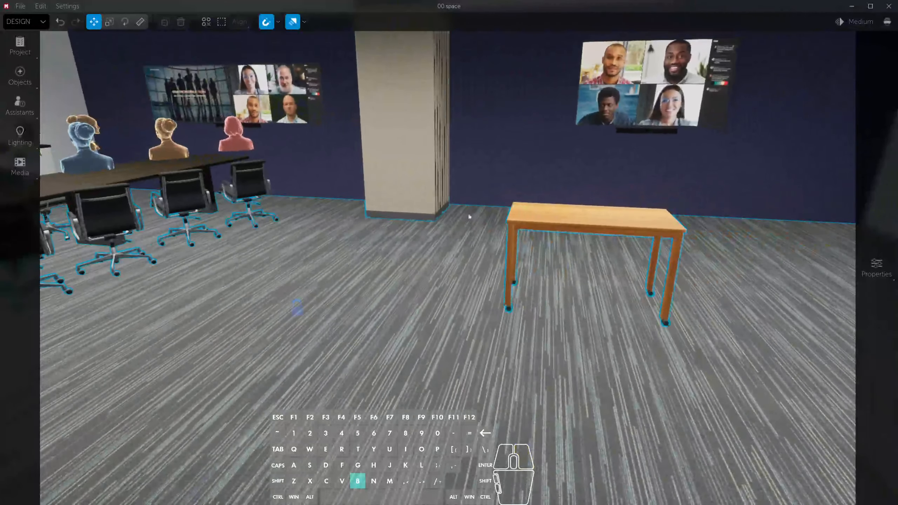
left_click(577, 212)
left_click(761, 122)
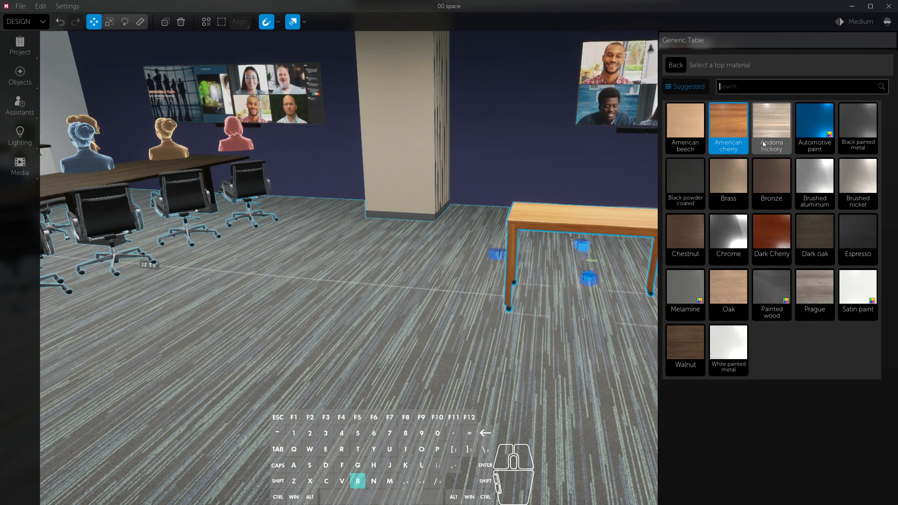
left_click(815, 237)
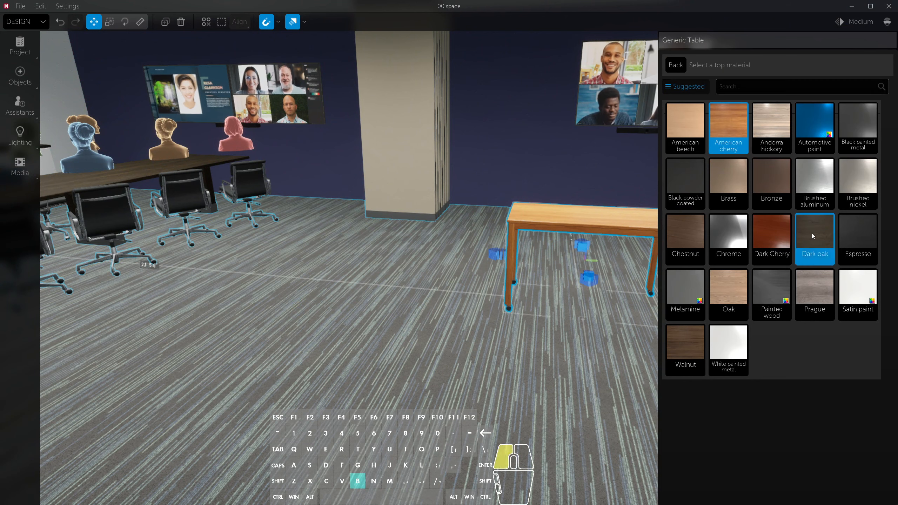
left_click(675, 65)
left_click(759, 157)
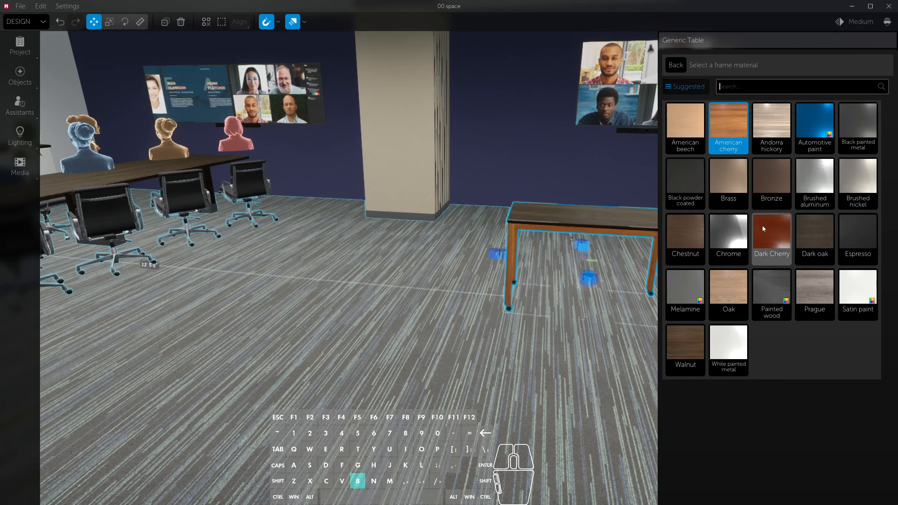
left_click(690, 193)
Reposition the table on the column side of the 85" display, about 11 feet from the white side wall.
key("d")
right_click_drag(623, 209, 559, 191)
key("space")
left_click_drag(534, 234, 509, 242)
key("d")
right_click_drag(508, 242, 505, 214)
left_click_drag(408, 268, 417, 268)
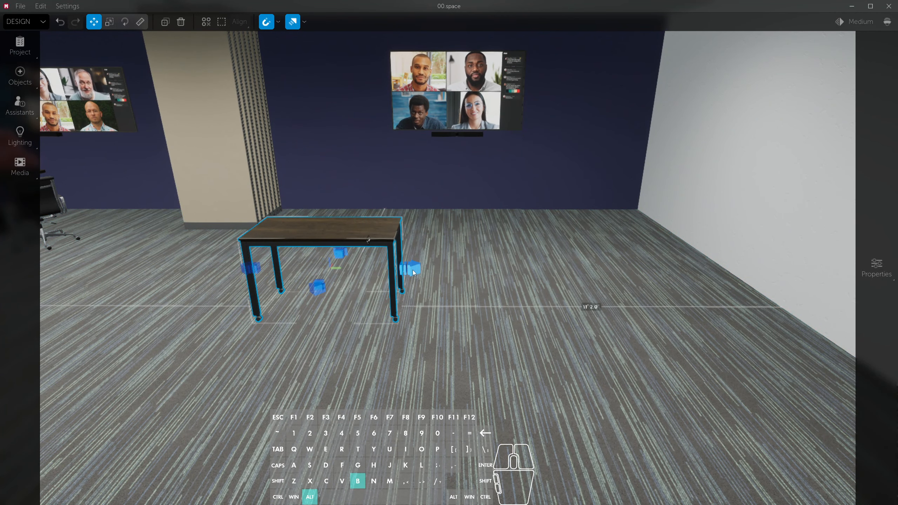
Duplicate the table sideways and backward to form two rows of two tables facing the 85" display.
left_click_drag(414, 272, 687, 271, "alt")
left_click_drag(619, 289, 760, 476, "alt")
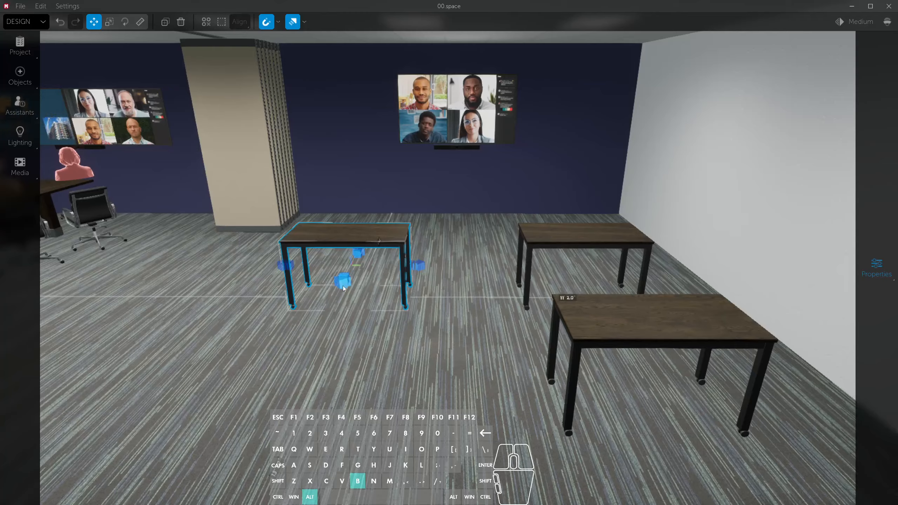
left_click_drag(343, 288, 336, 398, "alt")
Move both front-row tables closer to the dark blue display wall.
key("a")
right_click_drag(335, 398, 391, 337)
key("a")
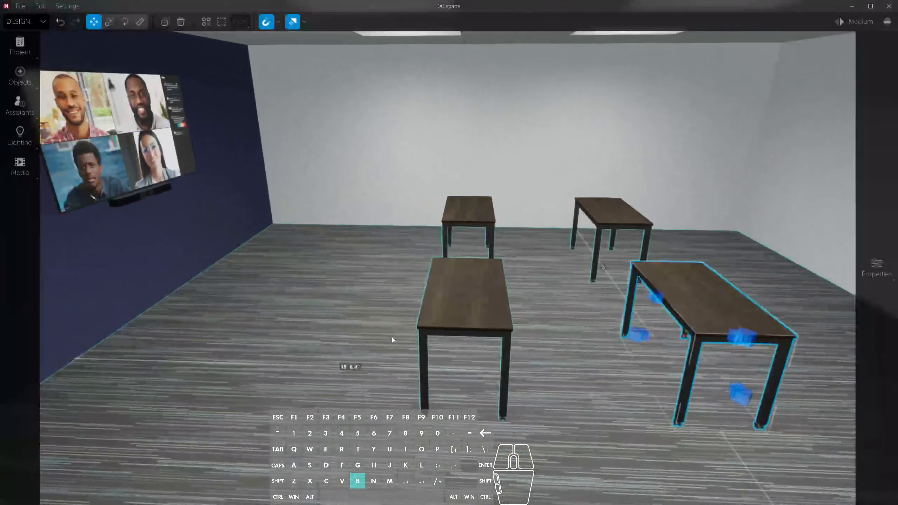
left_click(493, 312)
left_click_drag(514, 331, 417, 330)
left_click(474, 228)
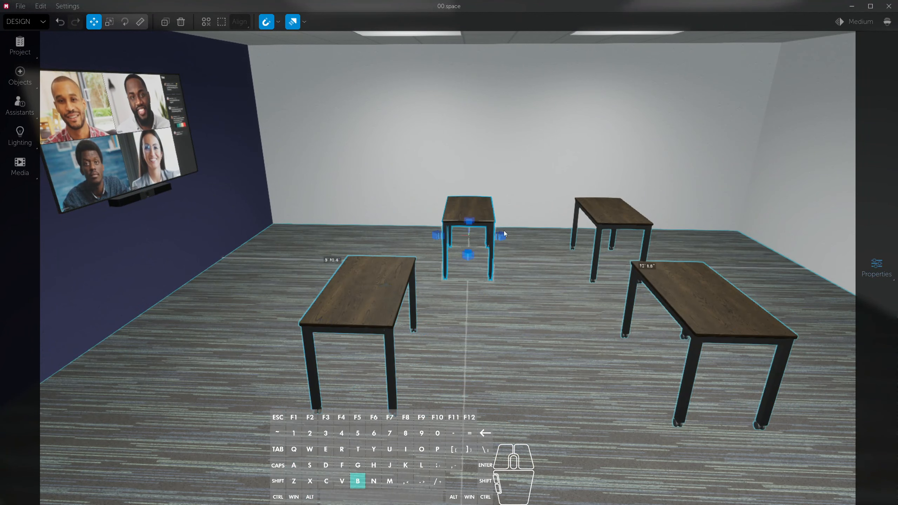
left_click_drag(504, 233, 439, 250)
Move both second-row tables forward to tighten the spacing behind the front row.
left_click(581, 223)
left_click_drag(581, 223, 495, 256)
left_click(645, 319)
left_click_drag(645, 319, 522, 364)
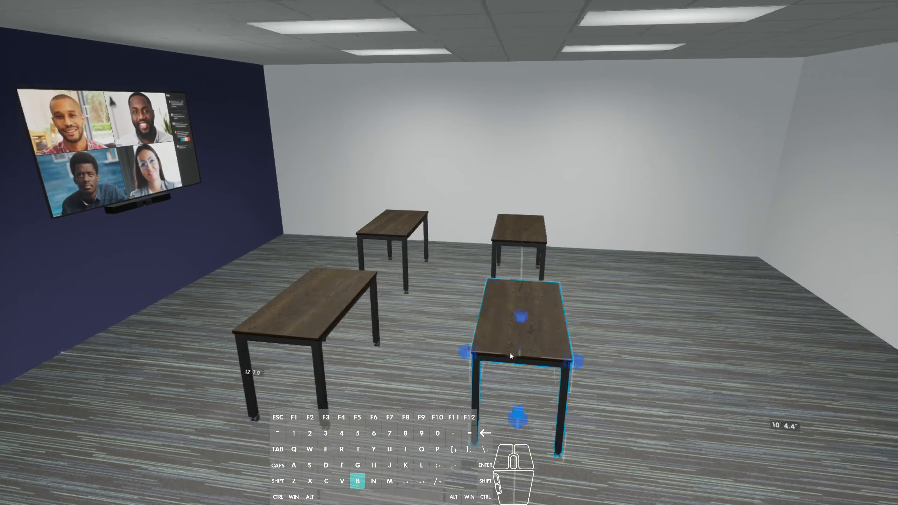
Duplicate both second-row tables backward to form a third row of two tables facing the 85" display.
left_click_drag(580, 362, 797, 386, "alt")
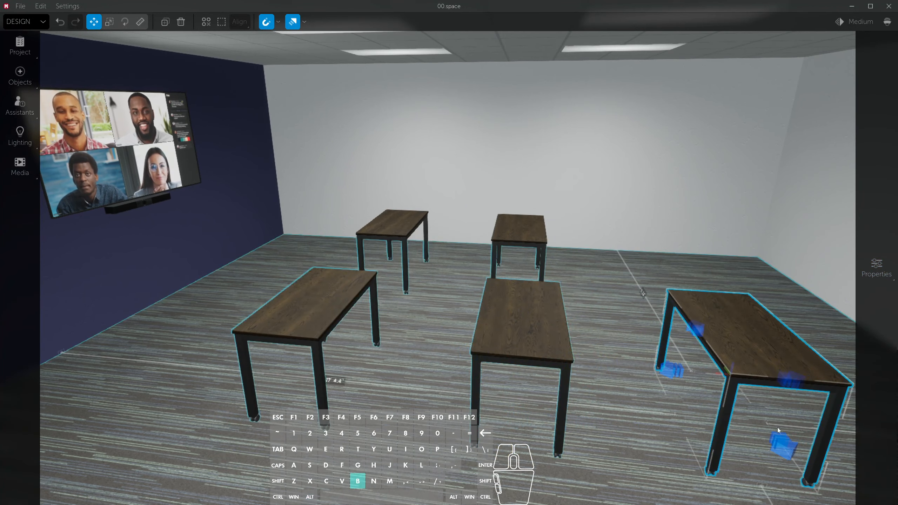
left_click(532, 234)
left_click_drag(551, 255, 685, 280, "alt")
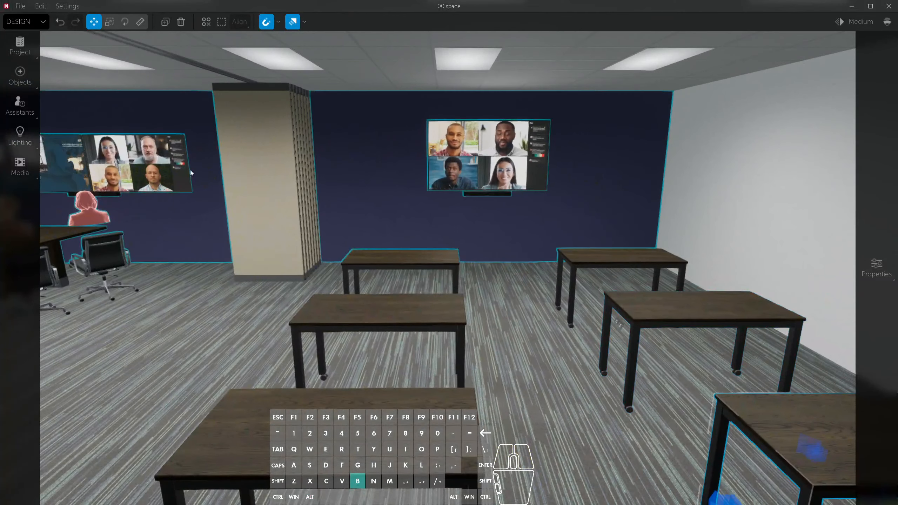
Search the object library for "lect" and place the generic Lectern in the aisle between the two columns of tables.
left_click(28, 85)
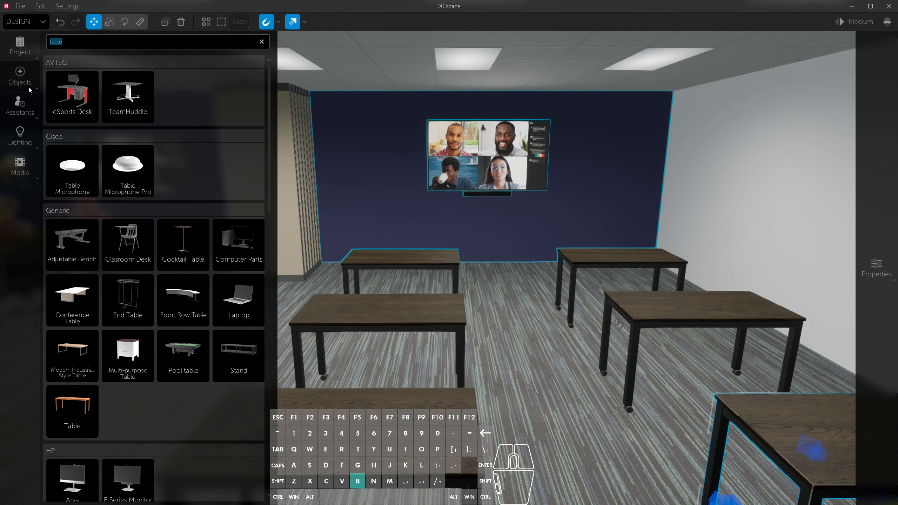
type("pod")
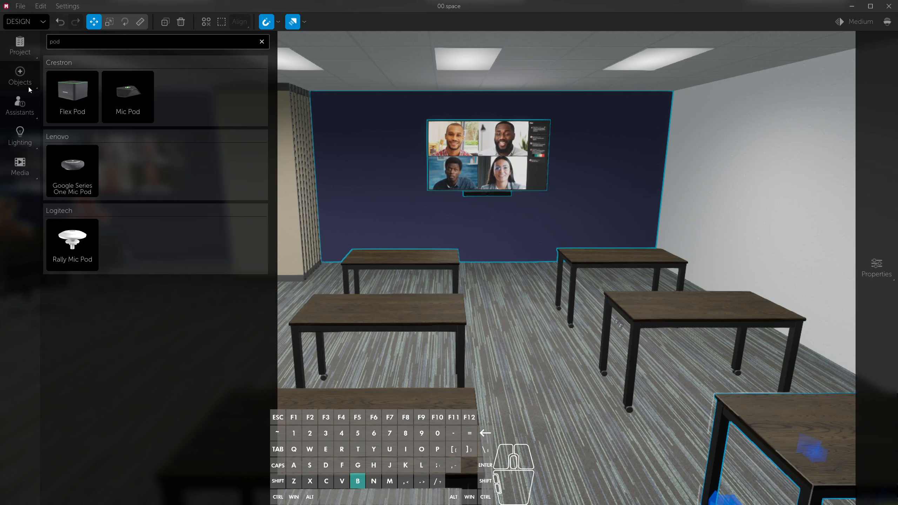
key("BackSpace")
key("BackSpace")
key("BackSpace")
type("le")
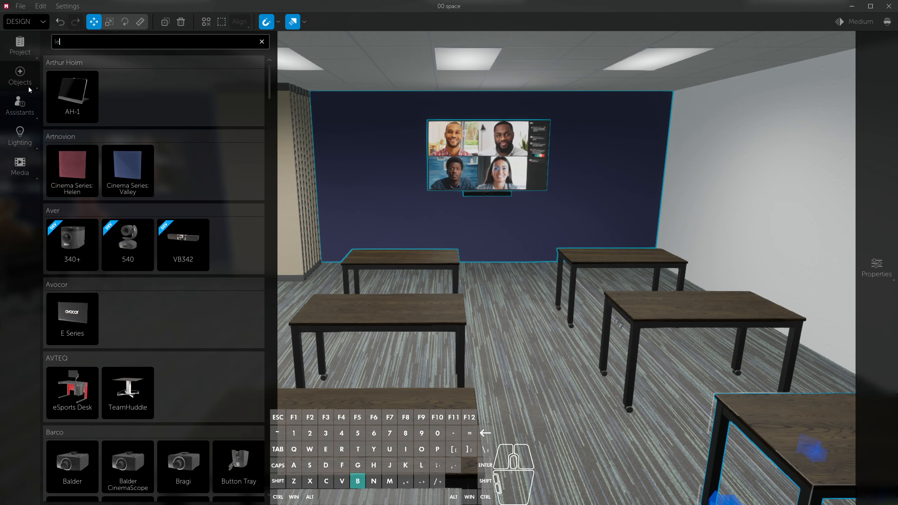
type("ct")
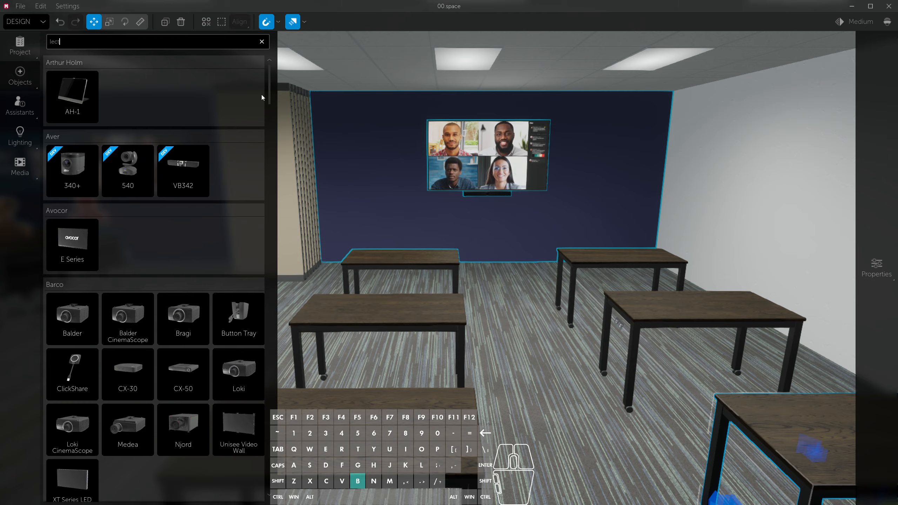
left_click_drag(269, 99, 297, 214)
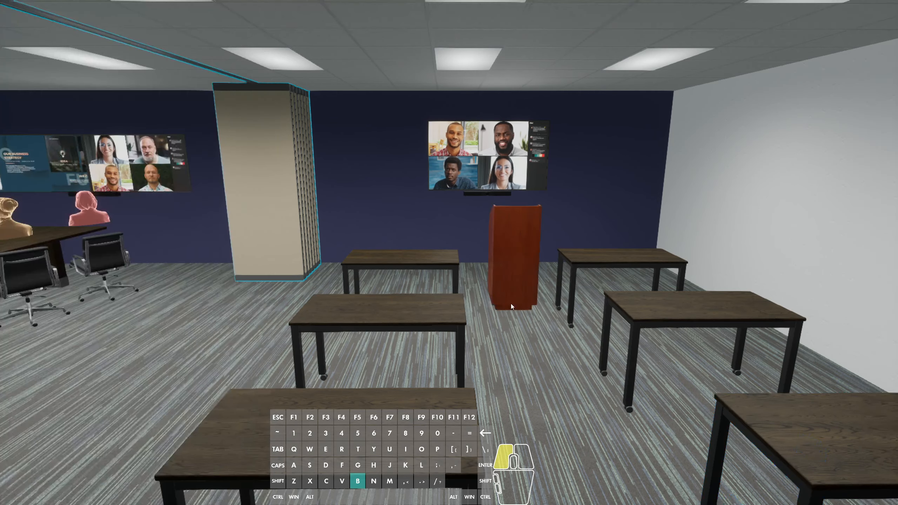
Change the lectern's wood material to Dark oak.
key("w")
key("a")
key("space")
right_click_drag(449, 253, 507, 319)
mouse_move(881, 231)
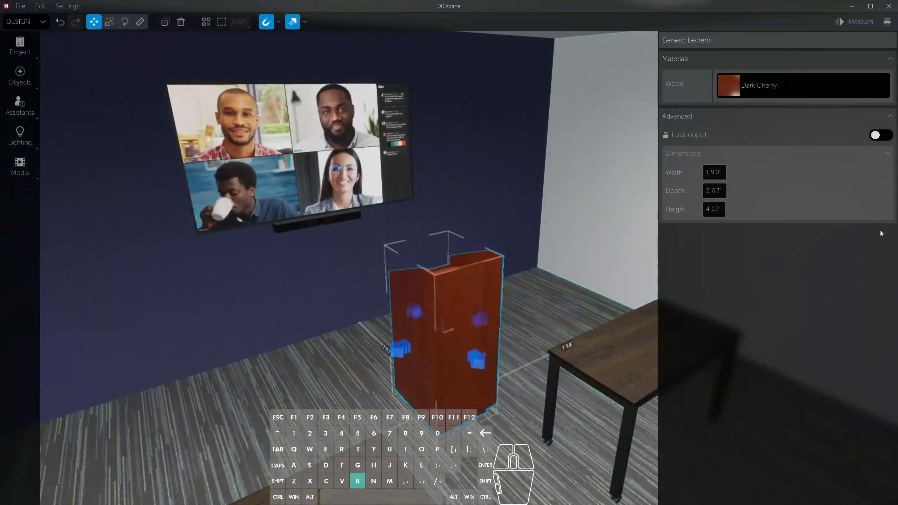
left_click(771, 102)
left_click(693, 192)
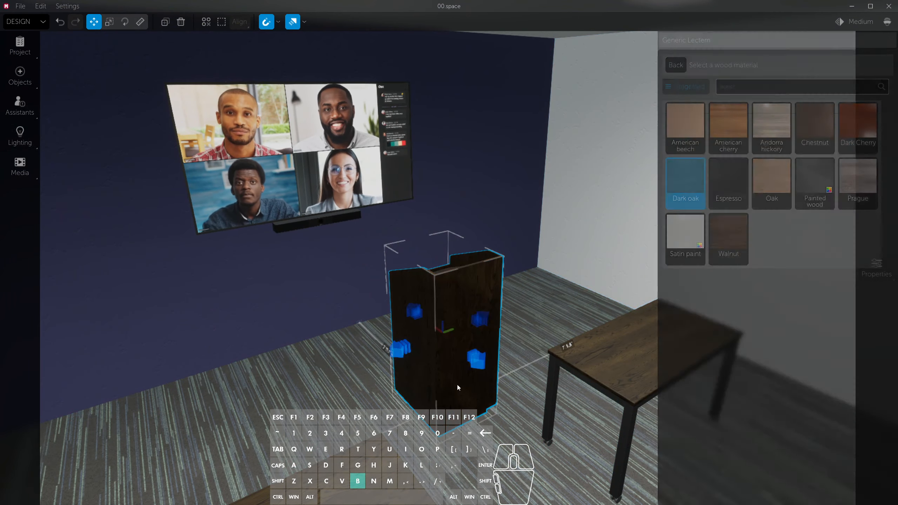
Move the lectern into the front corner between the display and the white side wall, and set it at an angle.
left_click_drag(457, 383, 489, 360)
key("w")
key("a")
right_click_drag(488, 360, 540, 301)
left_click(450, 307)
key("d")
key("shift+s")
key("w")
key("d")
key("w")
key("d")
key("space")
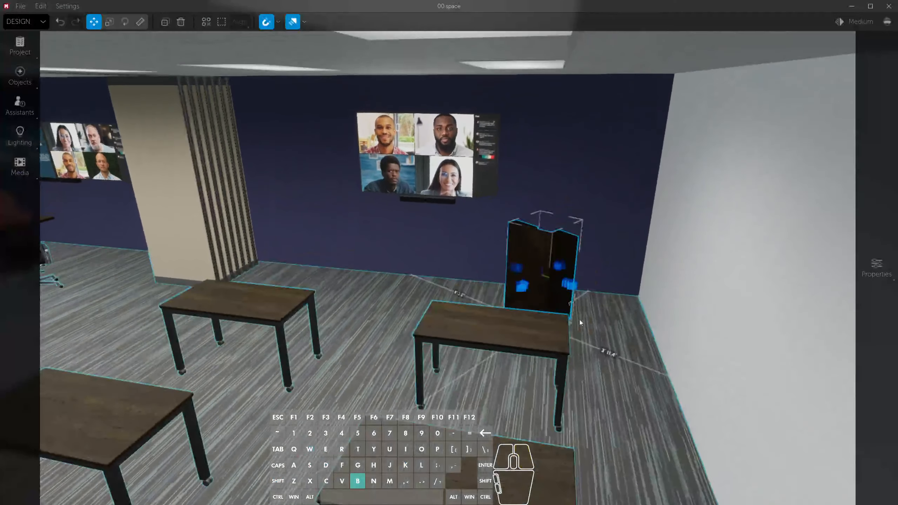
left_click_drag(539, 301, 597, 300, "shift")
Place generic Chairs from the furniture Seating category behind the column-side tables in the second and third rows.
key("s")
right_click_drag(597, 300, 570, 333)
key("w")
key("a")
key("w")
key("a")
key("space")
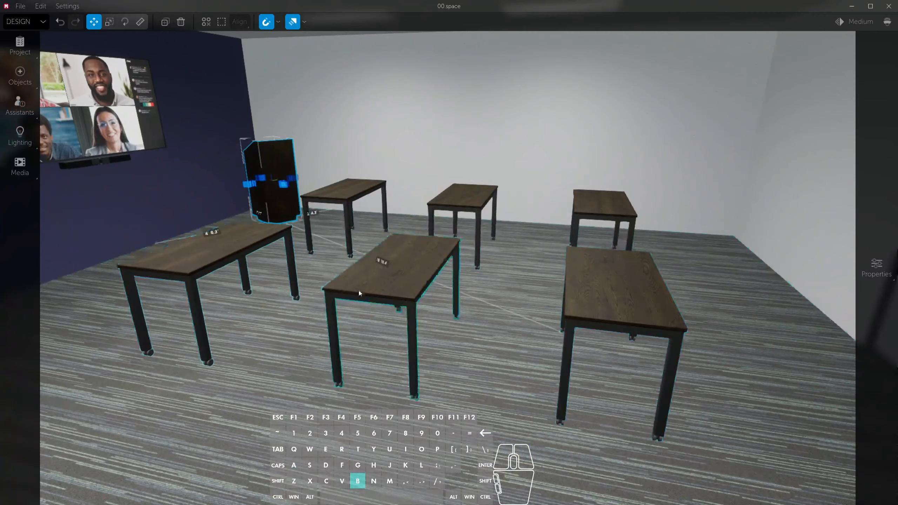
left_click(12, 85)
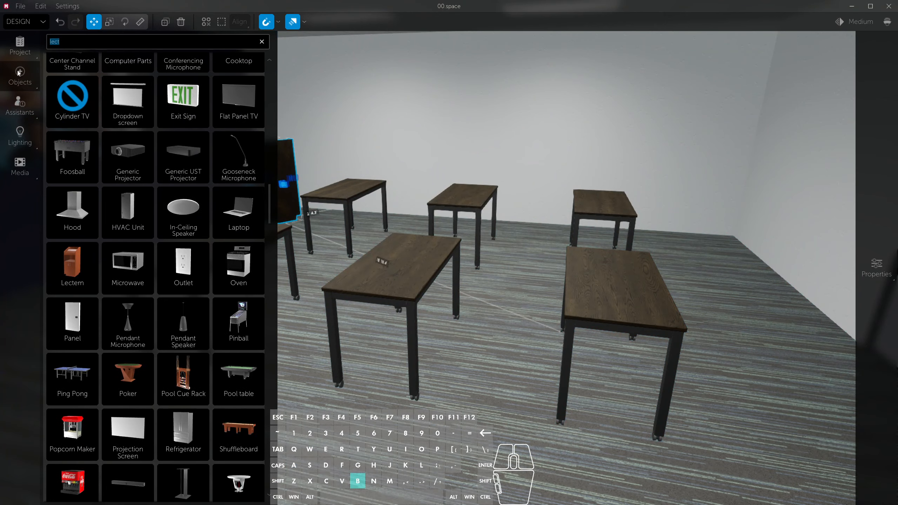
left_click(262, 42)
left_click(70, 44)
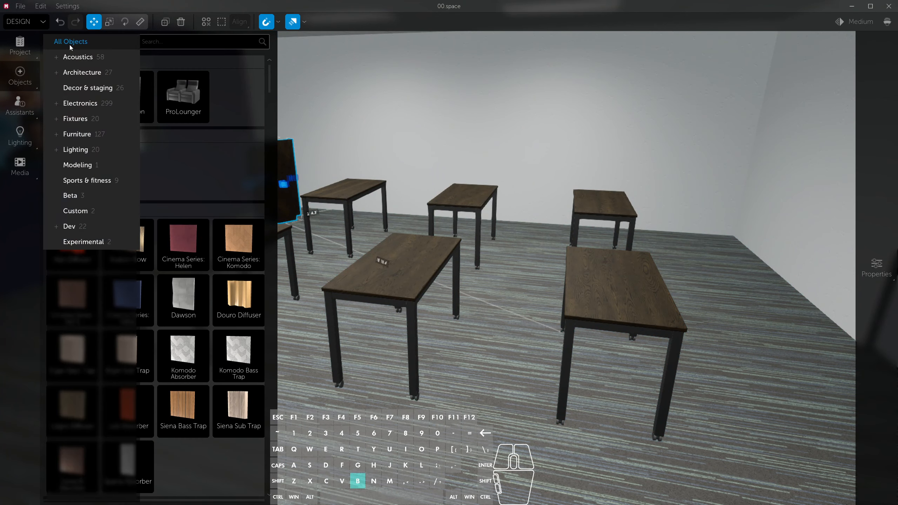
left_click(57, 135)
left_click(78, 180)
scroll(195, 228, "down", 6)
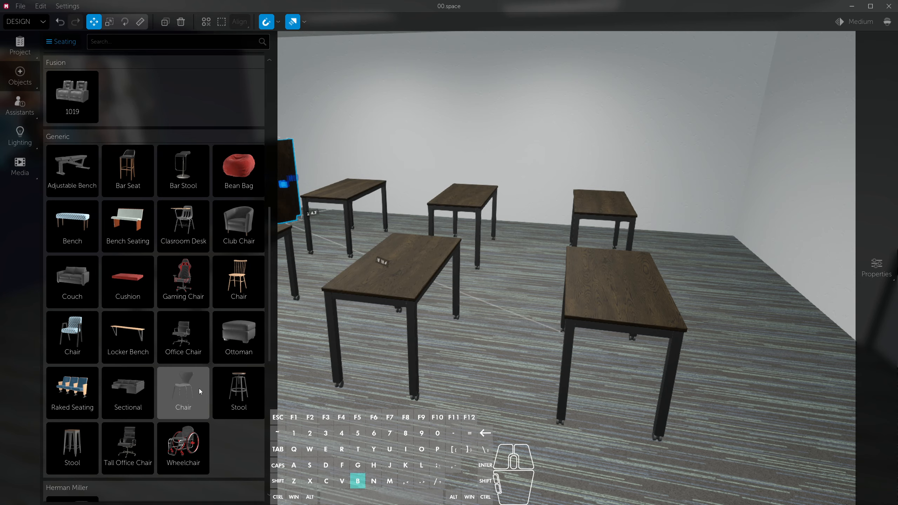
left_click_drag(200, 391, 735, 371)
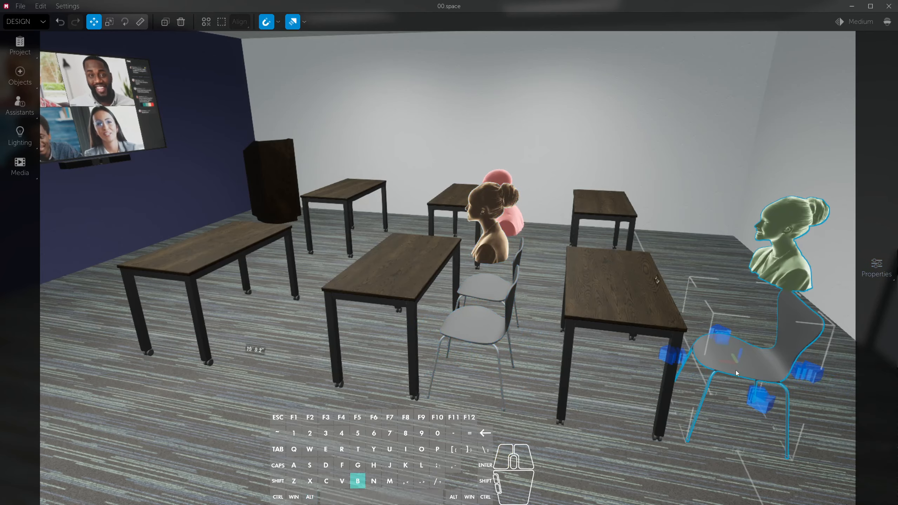
Duplicate the third-row chair so that two chairs stand behind each of the two third-row tables.
key("w")
key("d")
right_click_drag(736, 371, 540, 388)
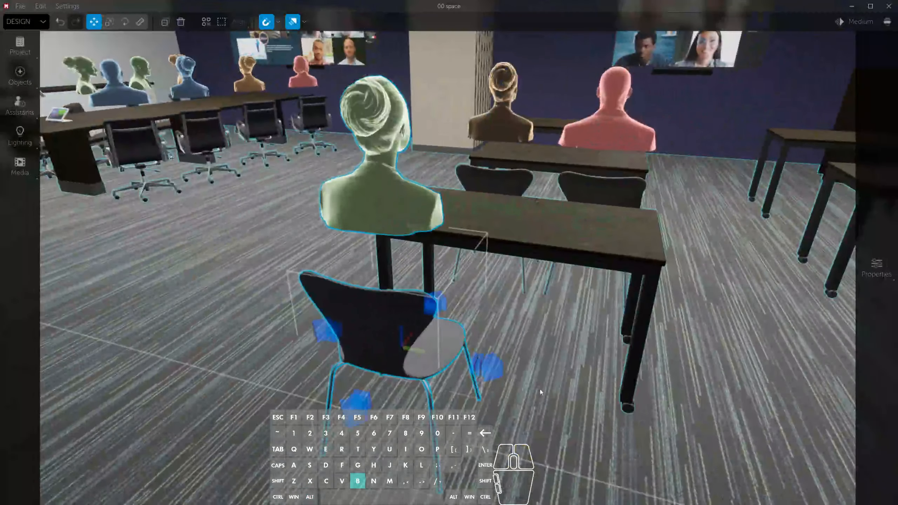
left_click_drag(412, 369, 577, 403, "alt")
key("d")
right_click_drag(577, 403, 661, 445)
left_click_drag(260, 313, 711, 279, "alt")
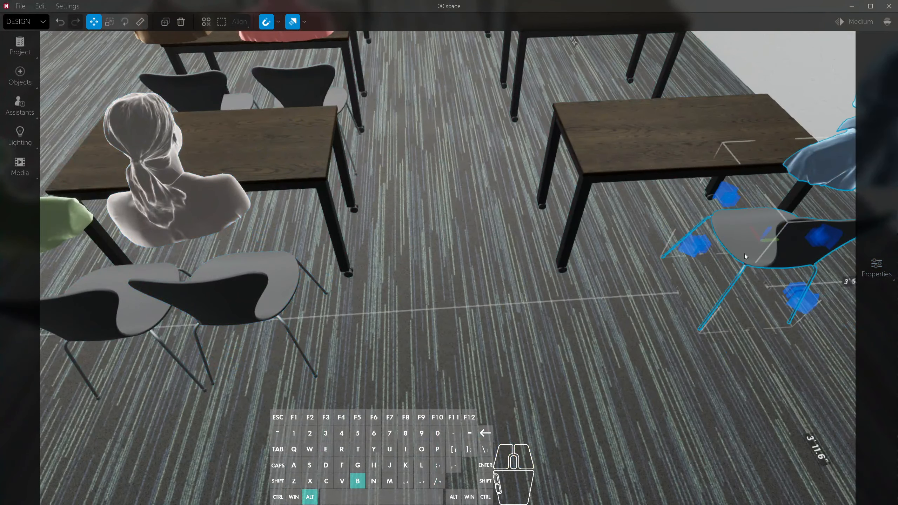
left_click_drag(745, 254, 651, 271, "alt")
Duplicate the pair of wall-side chairs forward to the second and front rows, and across to the column-side front table.
key("w")
key("a")
key("space")
right_click_drag(650, 272, 587, 248)
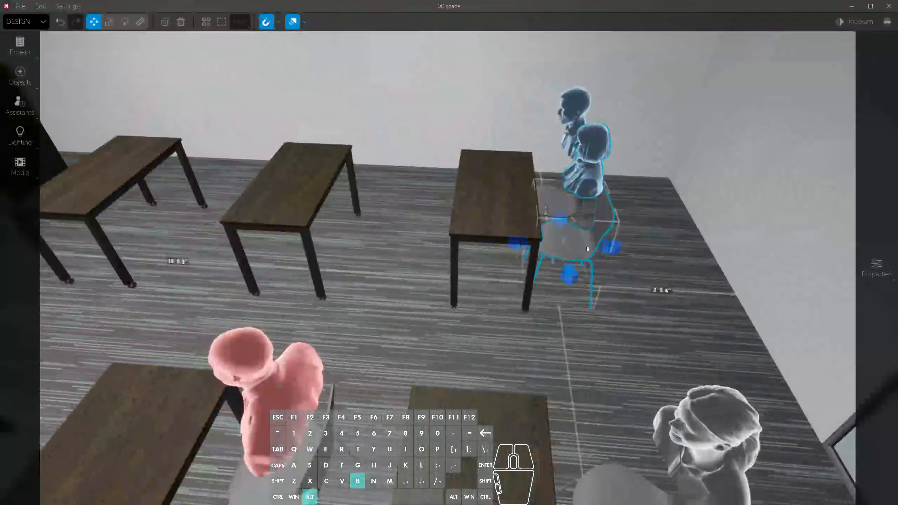
left_click_drag(587, 247, 379, 255, "alt")
key("a")
right_click_drag(378, 255, 332, 242)
left_click_drag(657, 208, 468, 208, "alt")
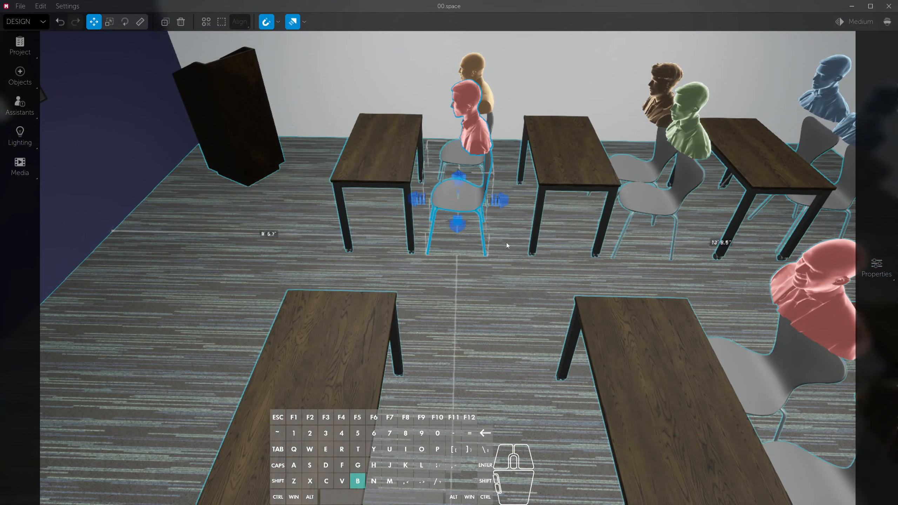
right_click_drag(506, 244, 509, 269)
left_click_drag(470, 141, 478, 425, "alt")
Place a Person from the Decor & staging category near the dark blue wall, on the column side of the 85" display.
right_click_drag(477, 425, 346, 393)
key("w")
key("d")
key("s")
key("w")
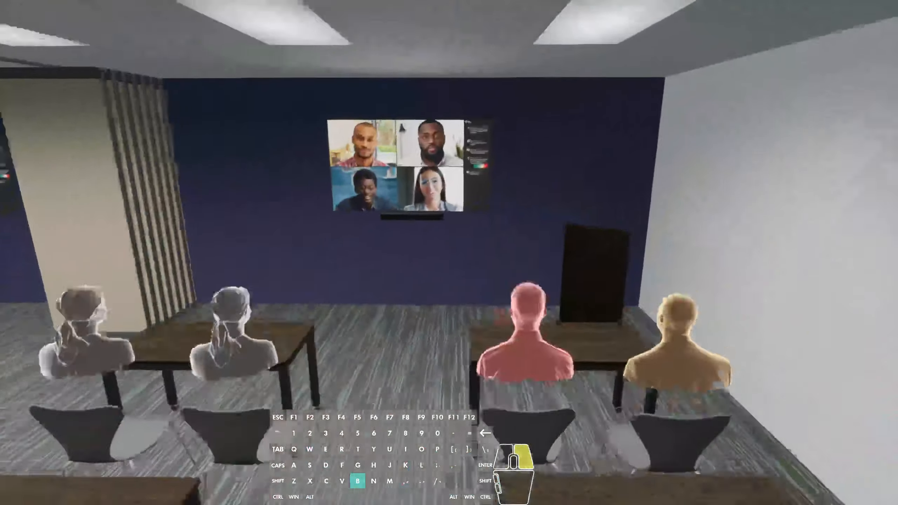
key("d")
right_click_drag(601, 318, 604, 318)
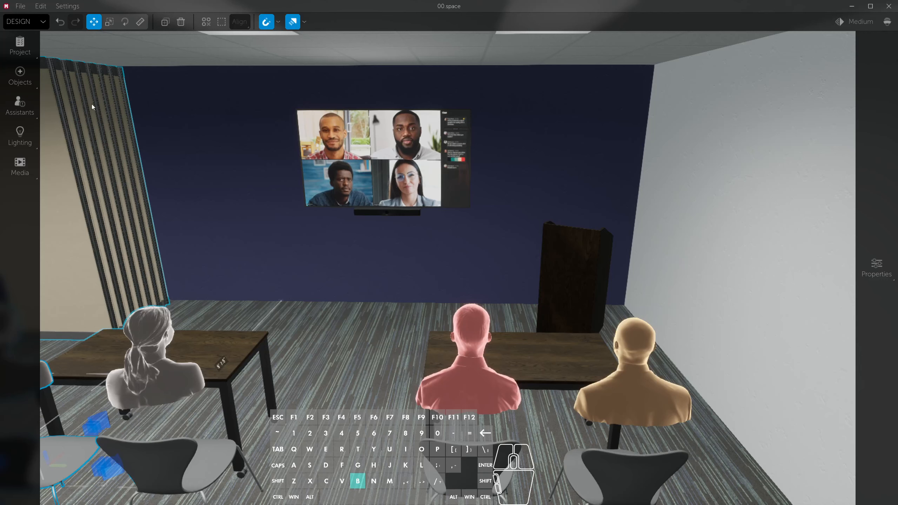
left_click(31, 80)
left_click(61, 42)
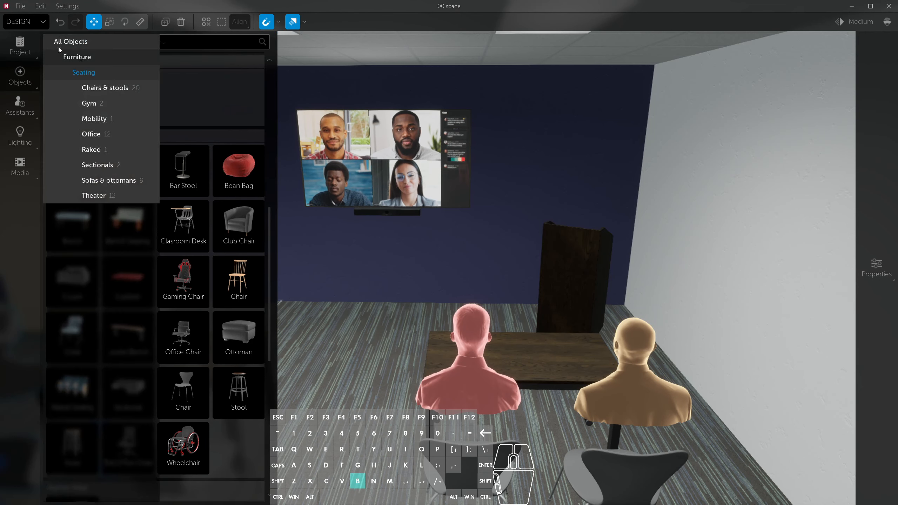
left_click(59, 45)
left_click(73, 87)
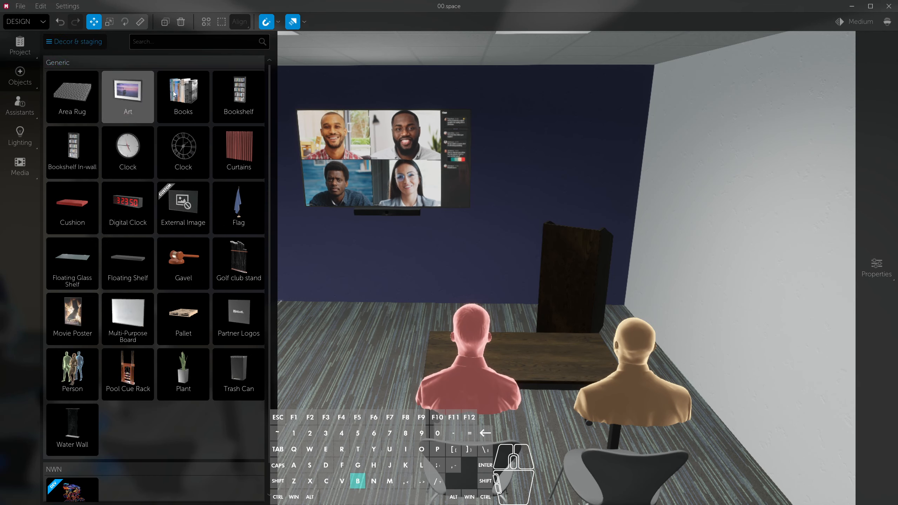
left_click_drag(84, 369, 277, 341)
Duplicate the Shure MXA920 ceiling microphone from the meeting side to the training room ceiling, about 8 feet from the white side wall.
right_click_drag(319, 335, 449, 327)
key("space")
left_click(204, 173)
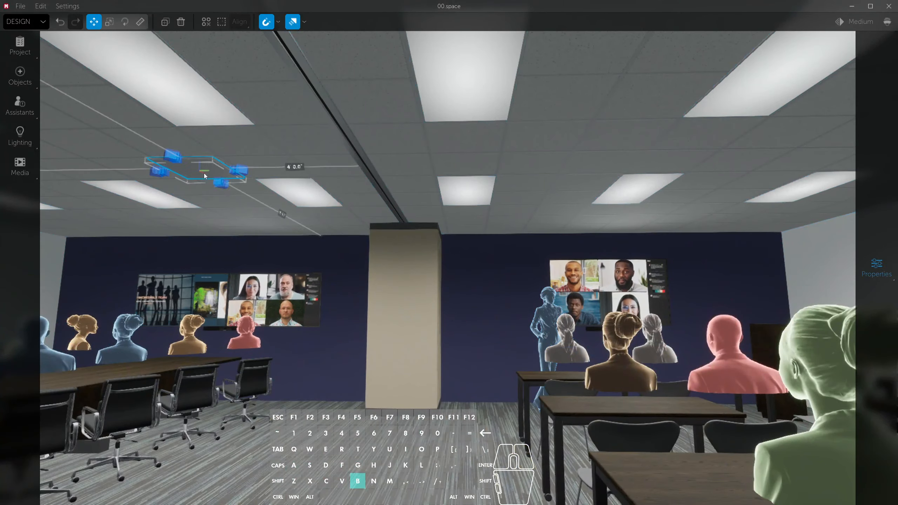
right_click_drag(456, 213, 433, 212)
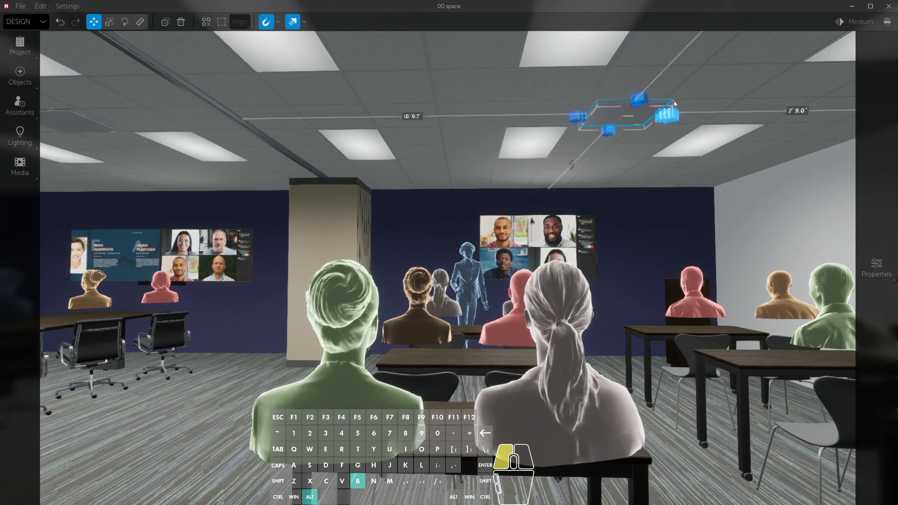
right_click_drag(659, 131, 668, 132)
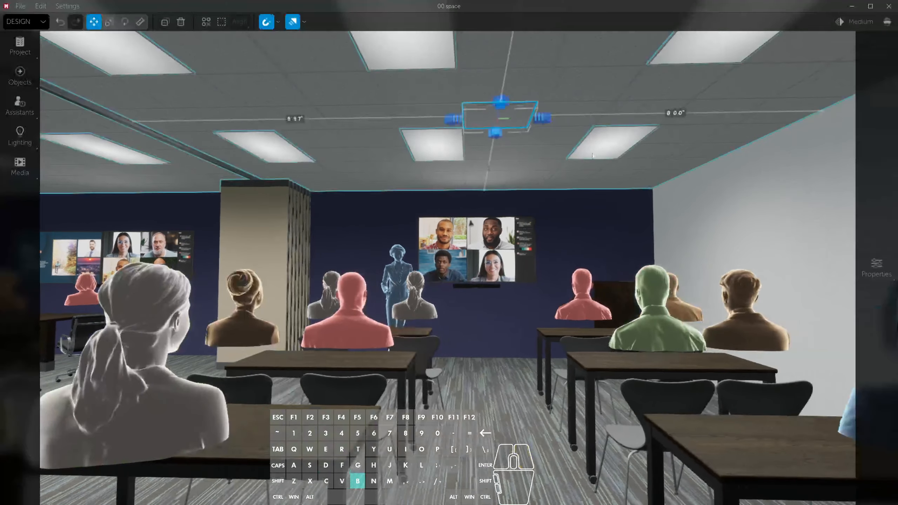
Show the duplicated MXA920's mic pattern to examine its coverage, and hide the pattern again.
mouse_move(879, 116)
left_click(882, 98)
mouse_move(506, 275)
right_mouse_down()
mouse_move(424, 280)
mouse_move(495, 279)
right_mouse_up()
key("d")
mouse_move(879, 172)
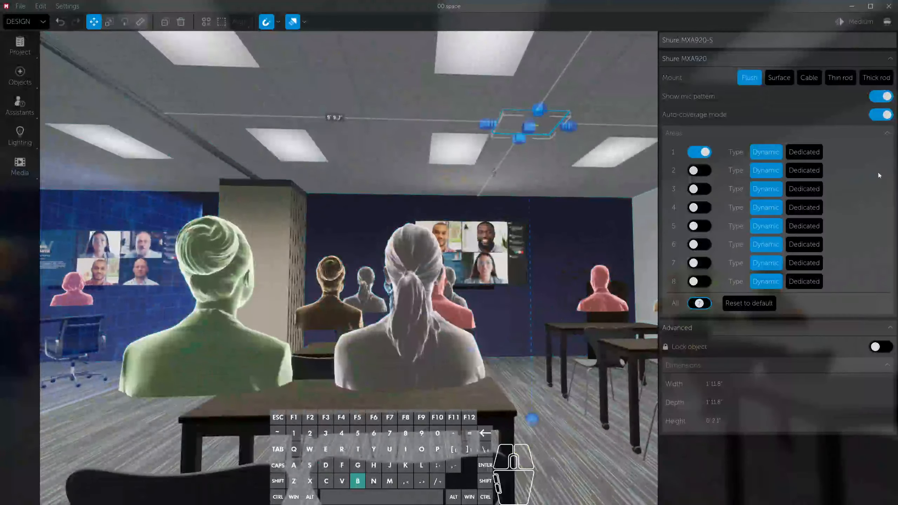
left_click(877, 101)
Set the rear-wall door's distance from the side wall of the meeting side to 1.5 feet.
key("w")
right_click_drag(552, 241, 349, 255)
key("space")
key("space")
key("w")
key("d")
right_click_drag(626, 205, 609, 203)
key("d")
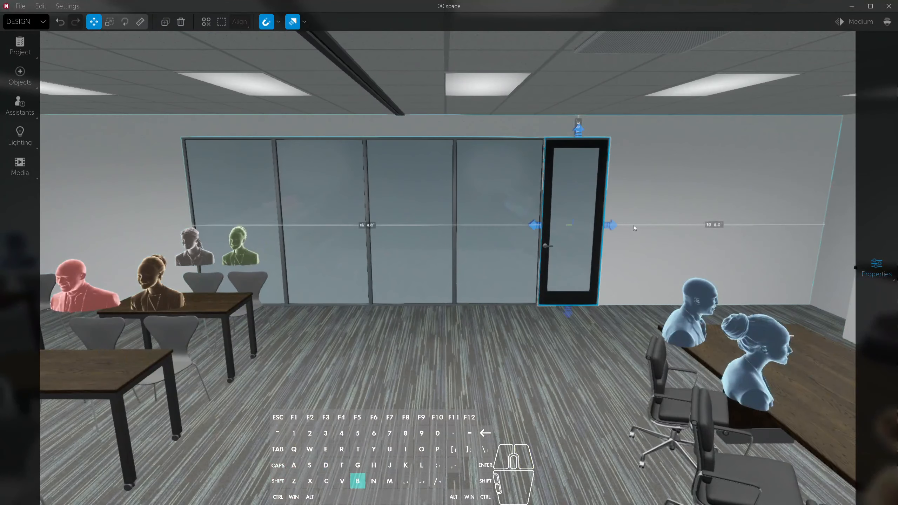
left_click(703, 226)
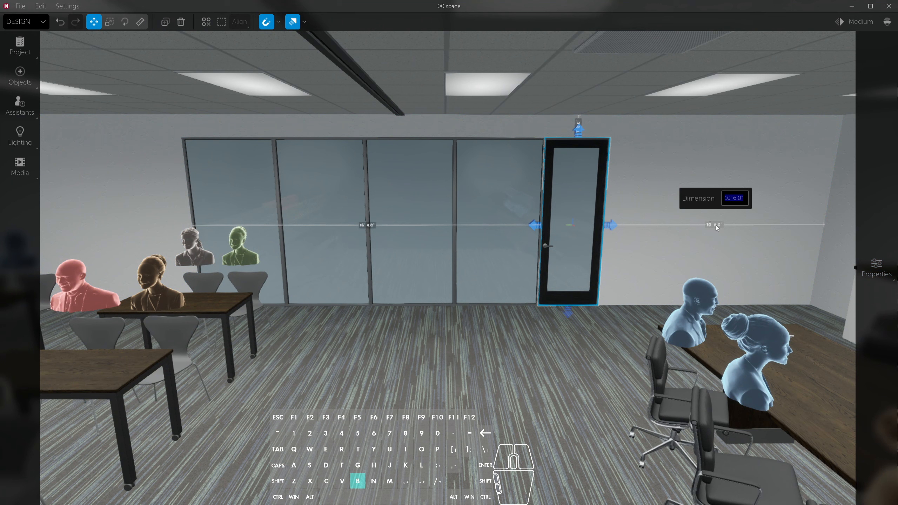
type("1.5")
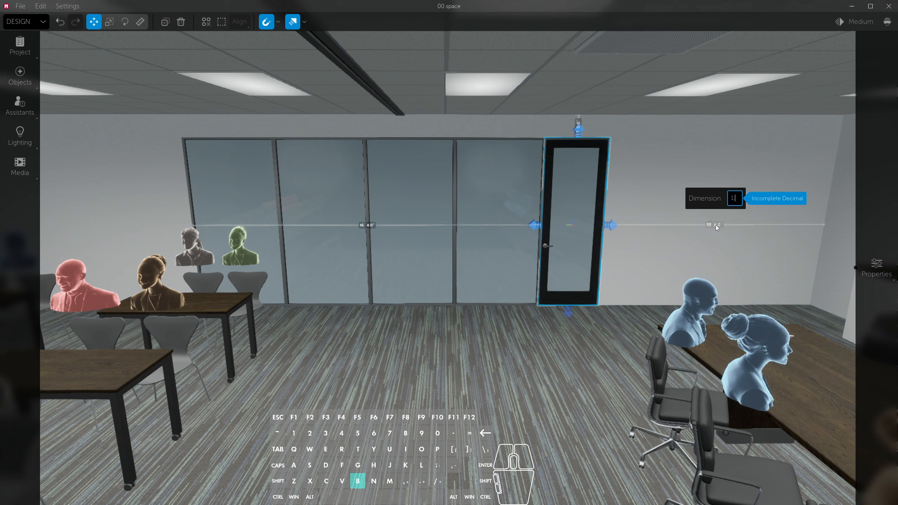
key("Return")
Set the distance between the four-pane glass wall and the door to 0.
left_click(499, 213)
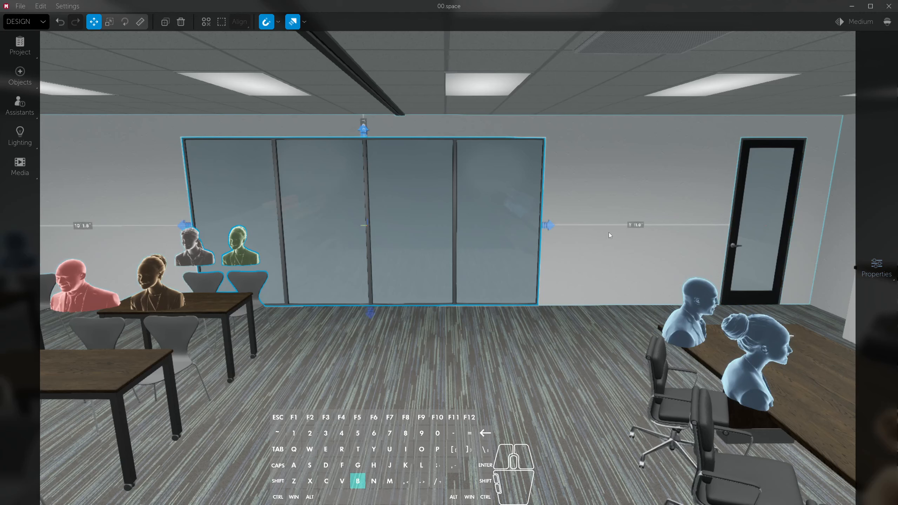
type("0")
key("Return")
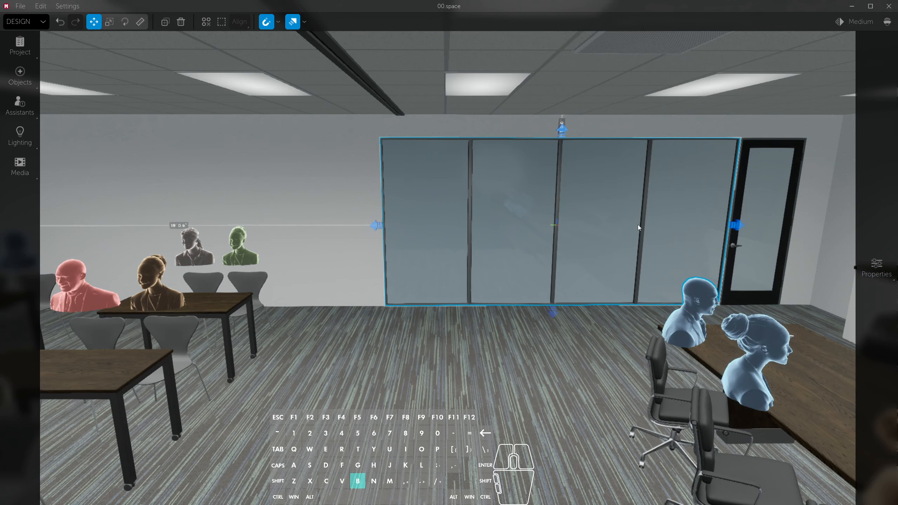
Resize the four-pane glass wall so its free end stops just on the meeting side of the ceiling divider track.
right_click_drag(638, 225, 531, 213)
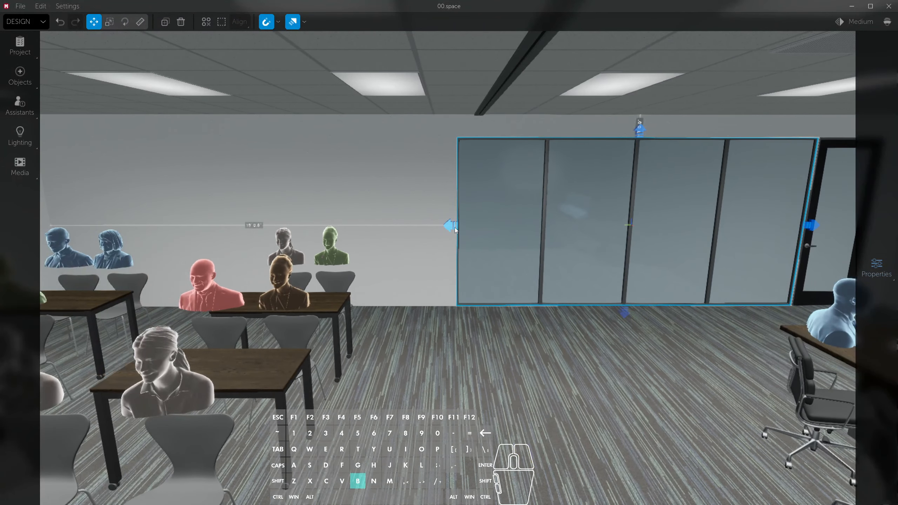
left_click_drag(454, 227, 229, 226)
key("a")
right_click_drag(281, 186, 282, 187)
left_click_drag(374, 227, 655, 236)
key("d")
right_click_drag(654, 236, 544, 236)
left_click_drag(535, 230, 528, 232)
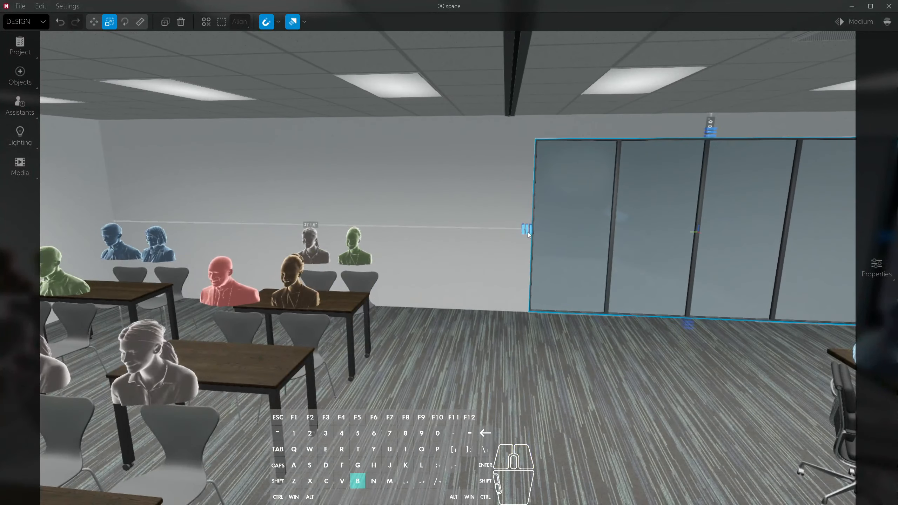
right_click_drag(562, 230, 563, 234)
key("e")
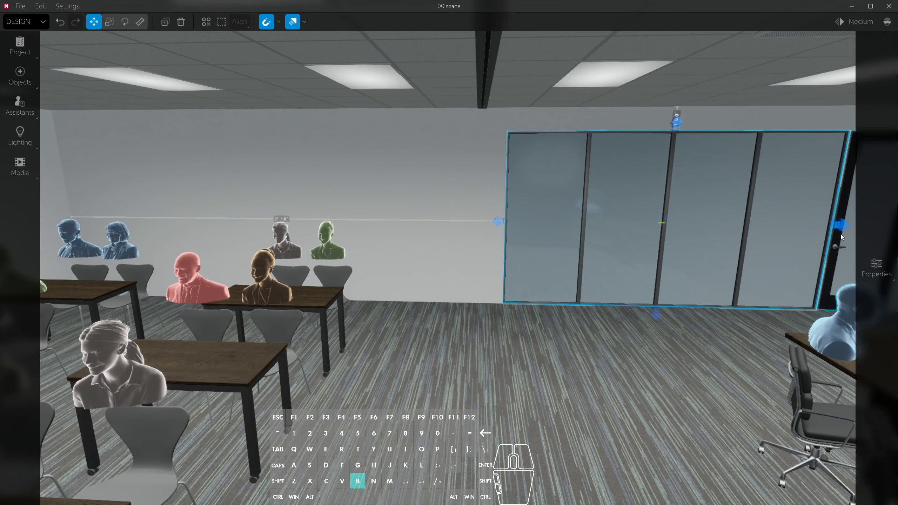
Duplicate the four-pane glass wall and the door beside it onto the training side of the rear wall.
left_click_drag(843, 238, 475, 218, "alt")
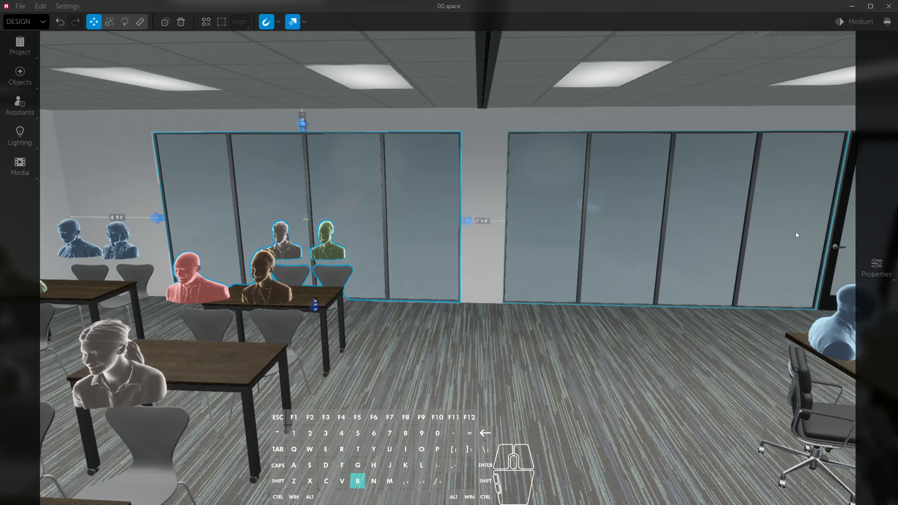
left_click(844, 241)
left_click_drag(789, 230, 101, 219, "alt")
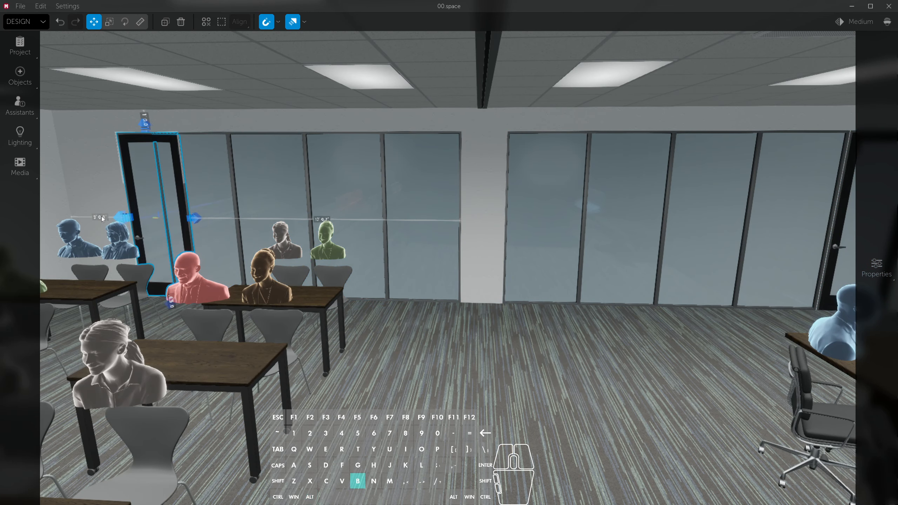
Set the duplicated door's distance from the side wall of the training side to 1.5 feet.
left_click(100, 217)
type("1.5")
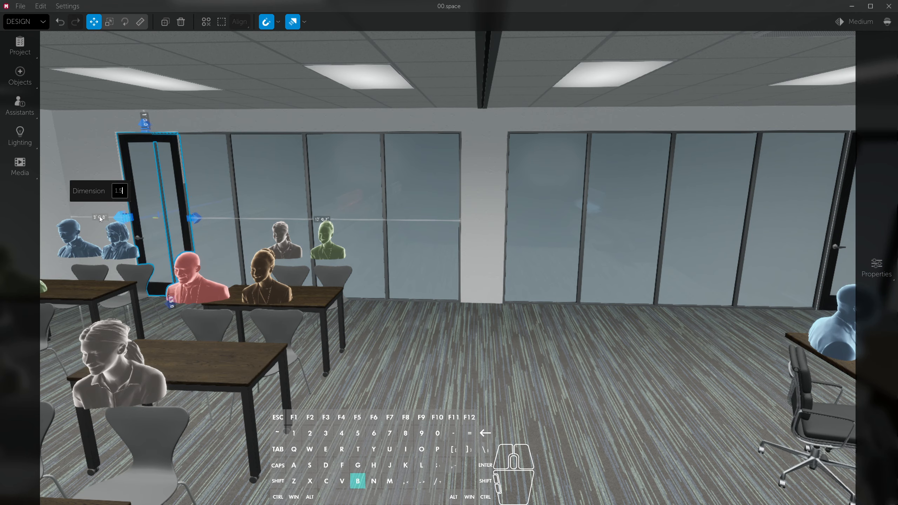
key("Return")
Set the distance between the duplicated glass wall and the training-side door to 0.
right_click_drag(355, 214, 404, 216)
key("a")
key("d")
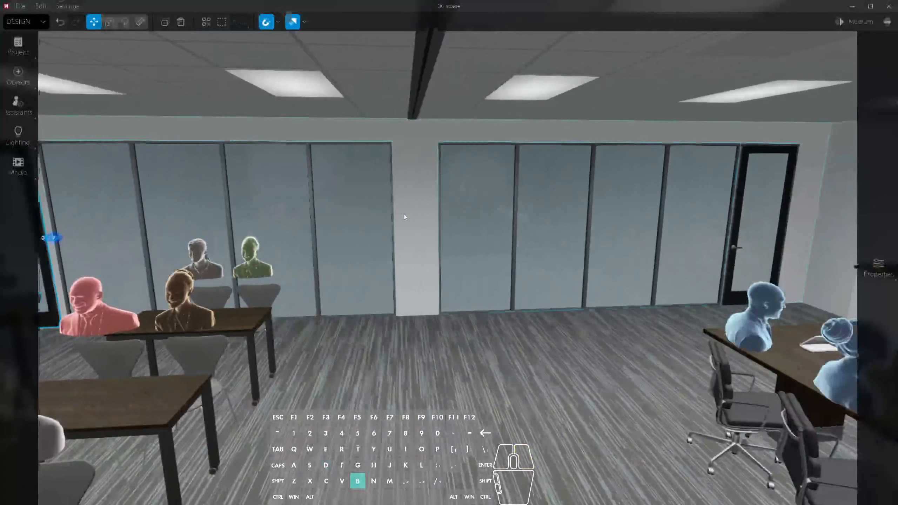
left_click(766, 220)
right_click_drag(764, 219, 512, 212)
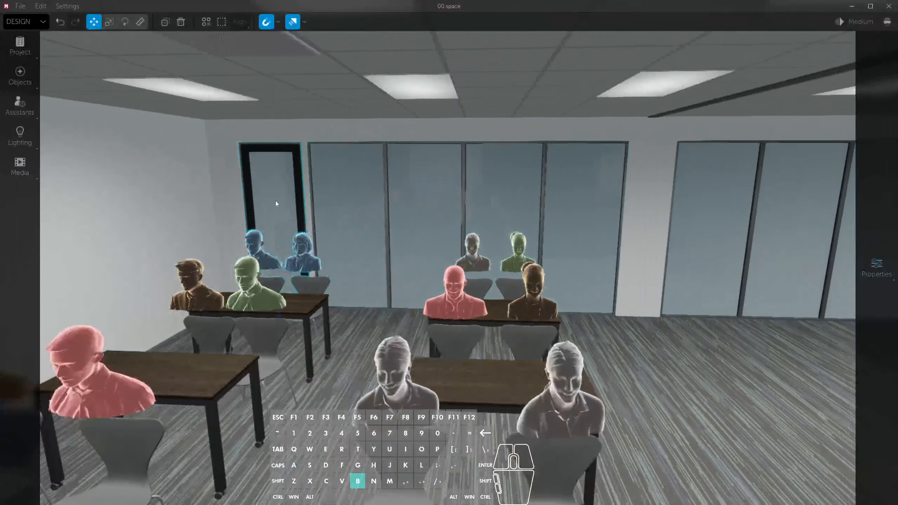
left_click(850, 124)
left_click(502, 207)
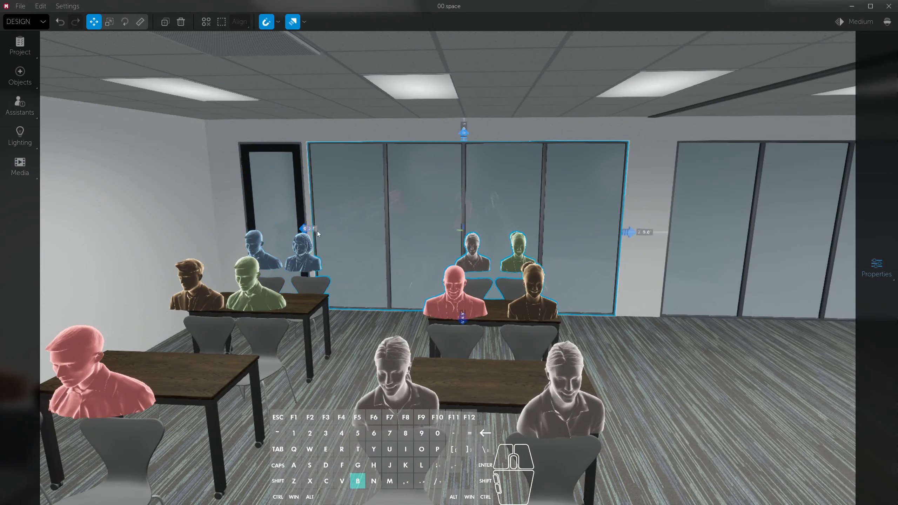
left_click(315, 230)
type("0")
key("Return")
Place a generic conferencing camera high on the training room's side wall, about 4 feet from the rear corner.
key("d")
right_click_drag(314, 231, 436, 203)
key("w")
key("space")
key("s")
key("a")
key("d")
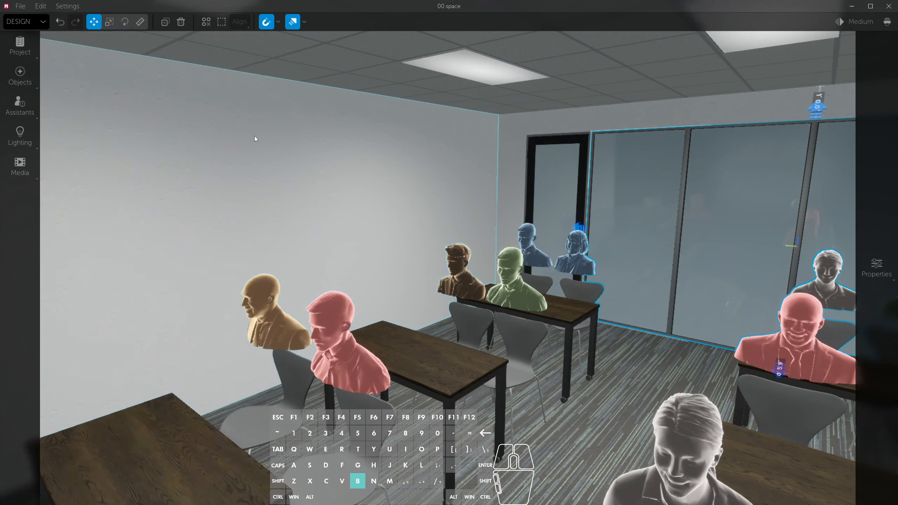
left_click(19, 78)
left_click(67, 42)
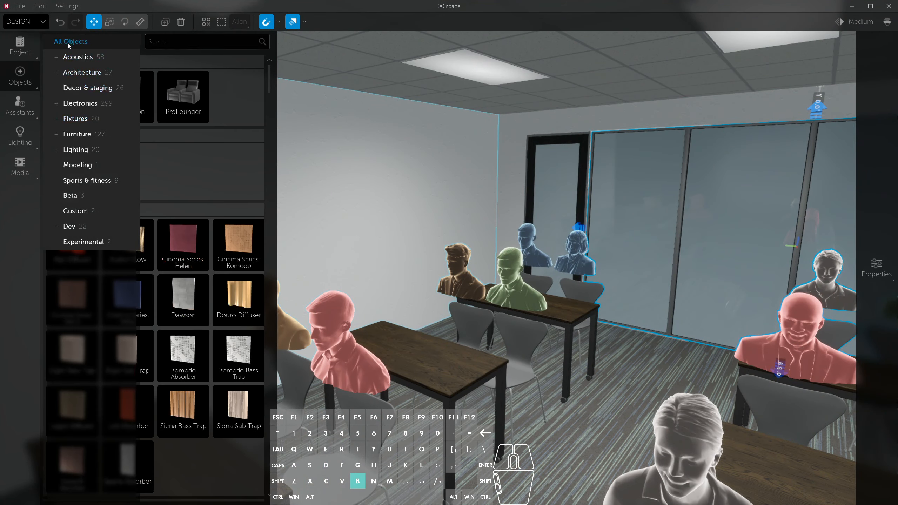
left_click(83, 104)
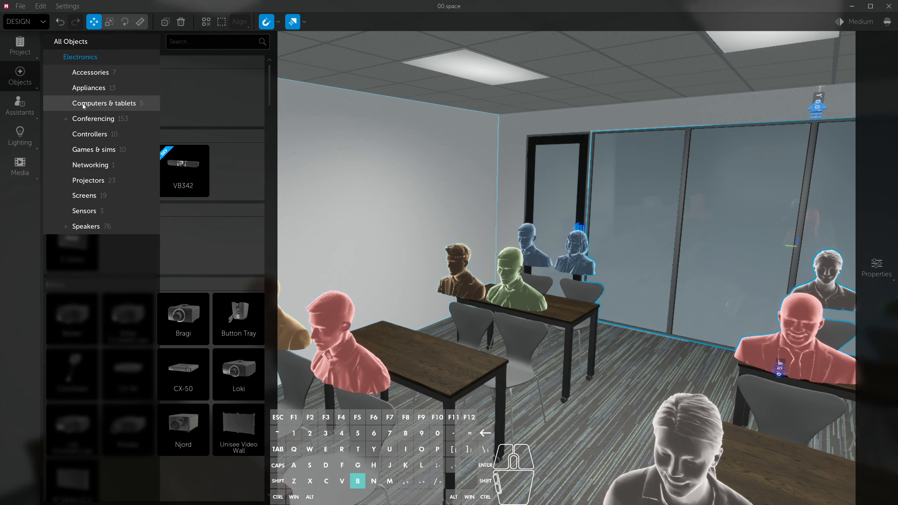
left_click(93, 121)
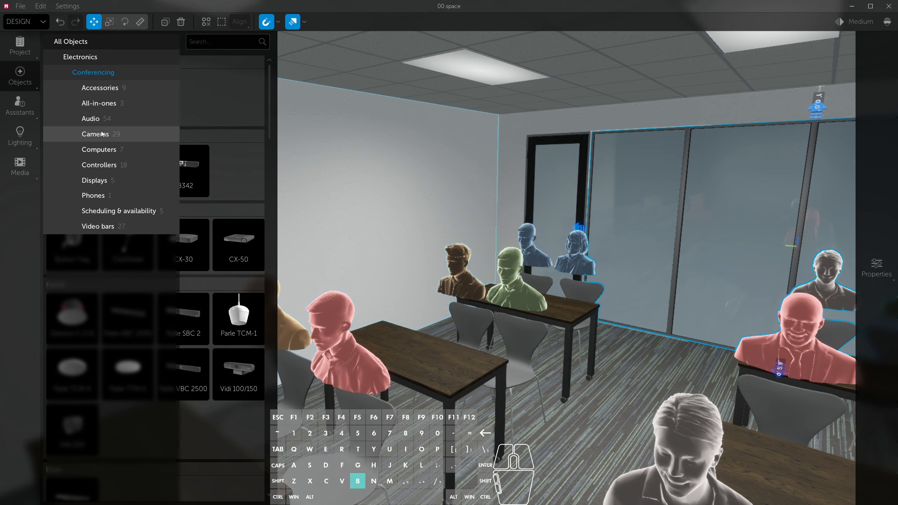
left_click(121, 142)
scroll(222, 227, "down", 5)
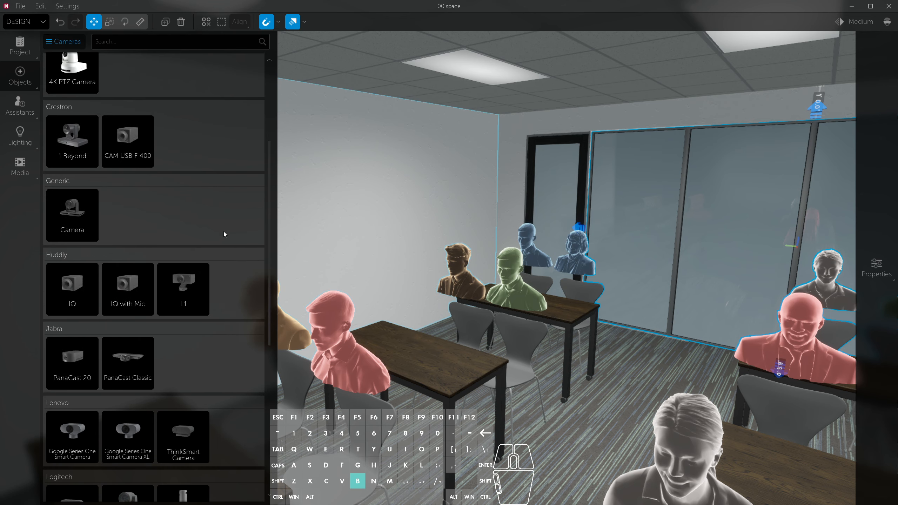
left_click_drag(76, 211, 287, 222)
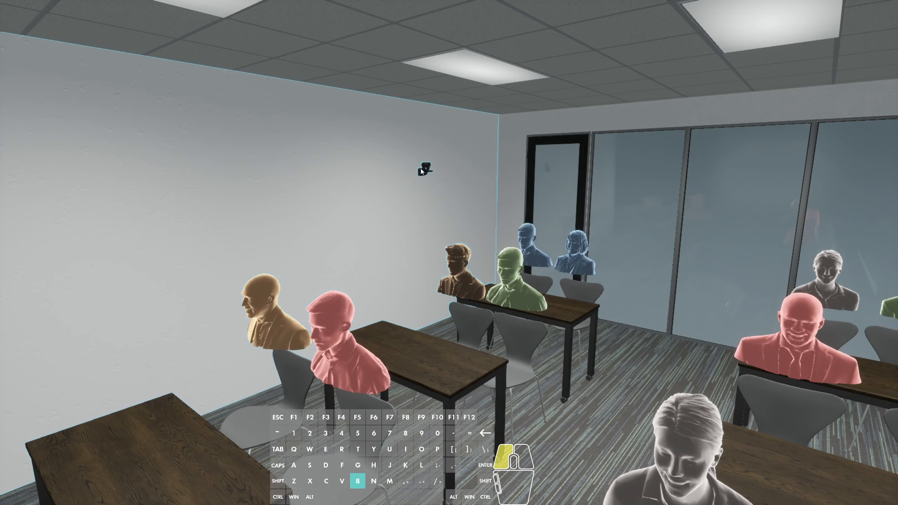
left_click_drag(421, 169, 423, 167)
Set the camera's height above the floor to 80 inches.
key("w")
key("d")
right_click_drag(497, 197, 504, 159)
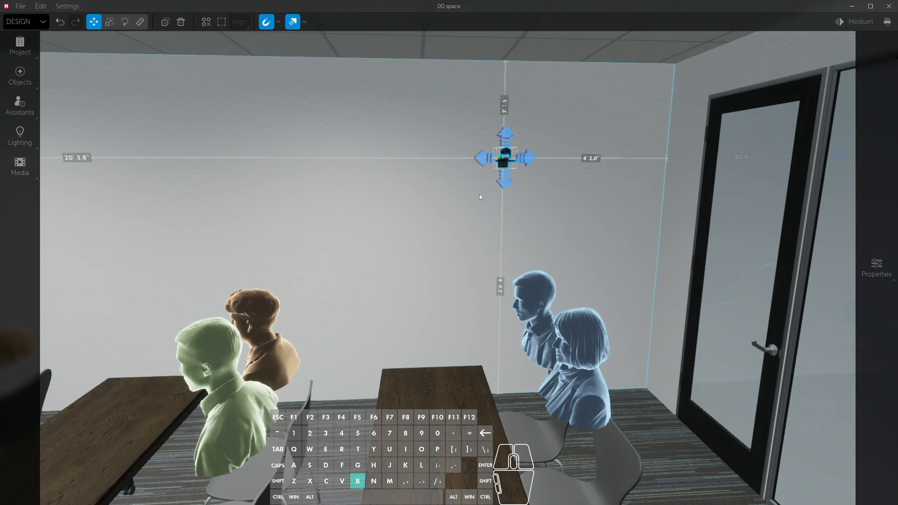
right_click_drag(480, 194, 480, 251)
key("w")
key("a")
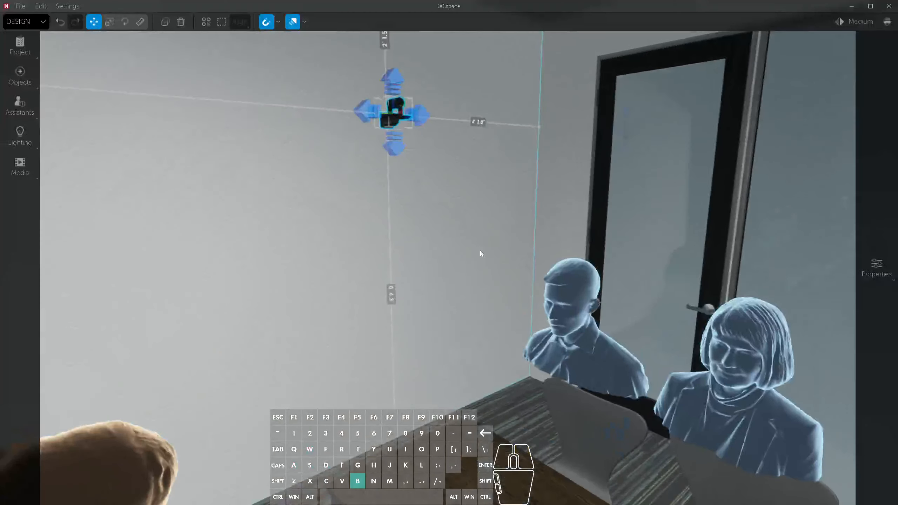
left_click(391, 301)
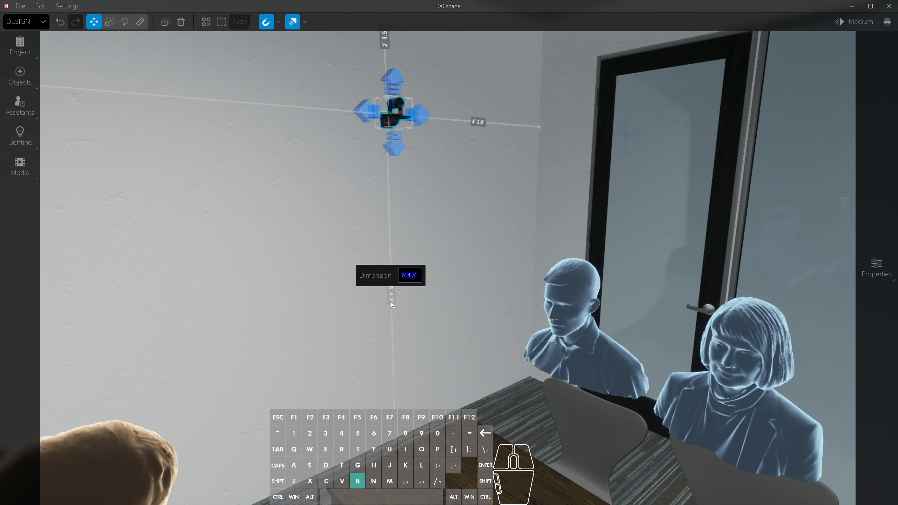
right_click_drag(391, 302, 455, 239)
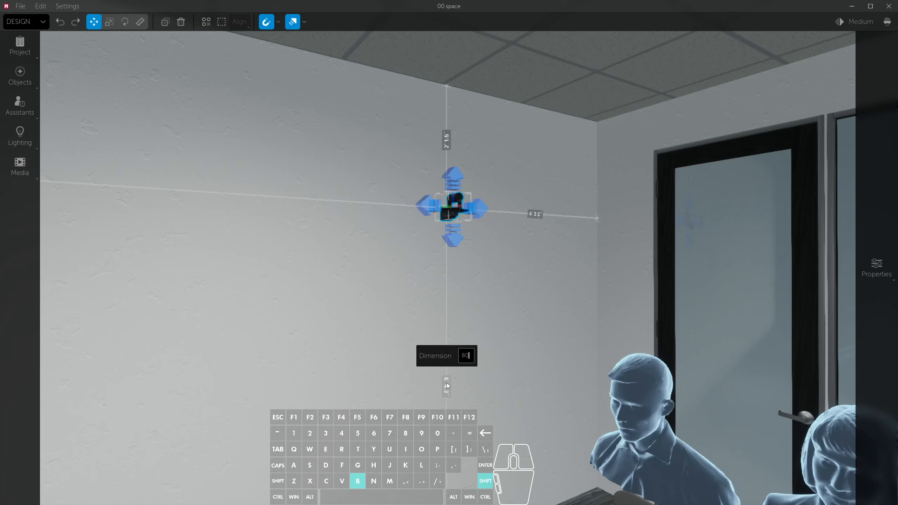
key("Return")
Check the camera's fullscreen view, pan it right toward the front of the training room, zoom to 2.75x and exit the view.
key("d")
right_click_drag(447, 383, 263, 396)
key("d")
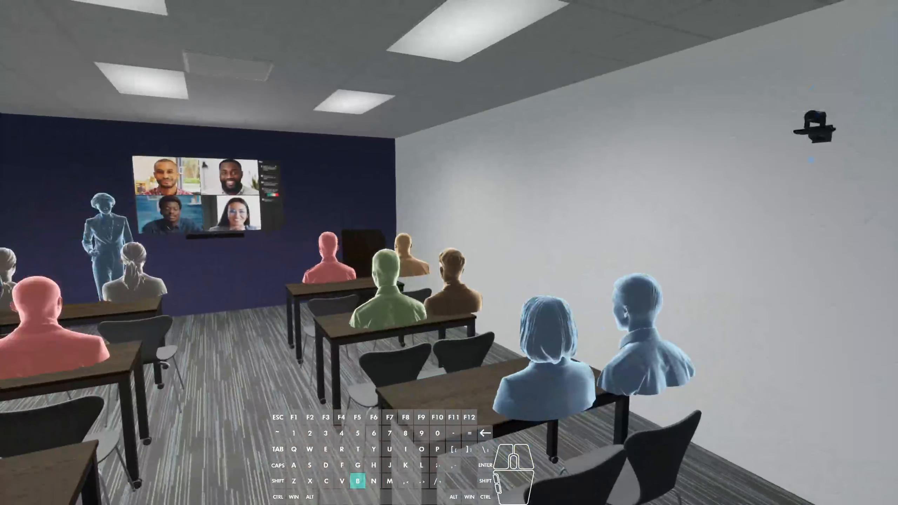
mouse_move(871, 284)
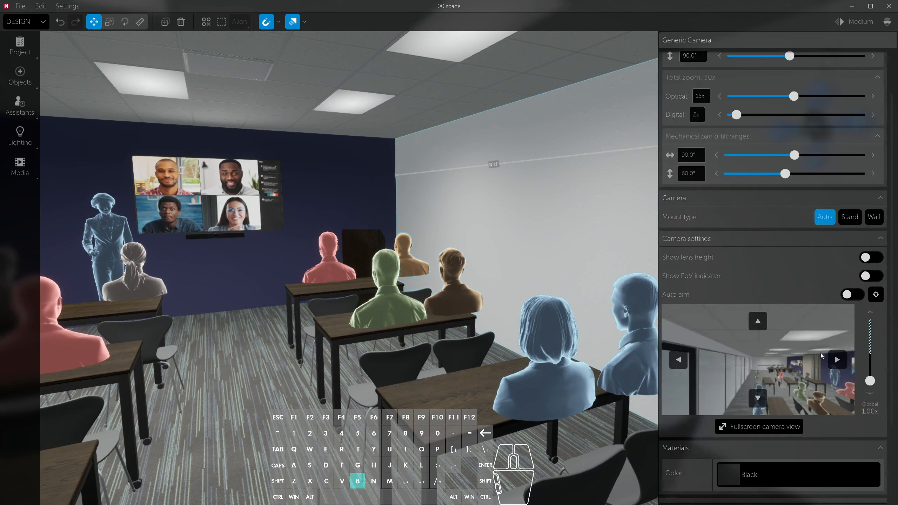
left_click(780, 425)
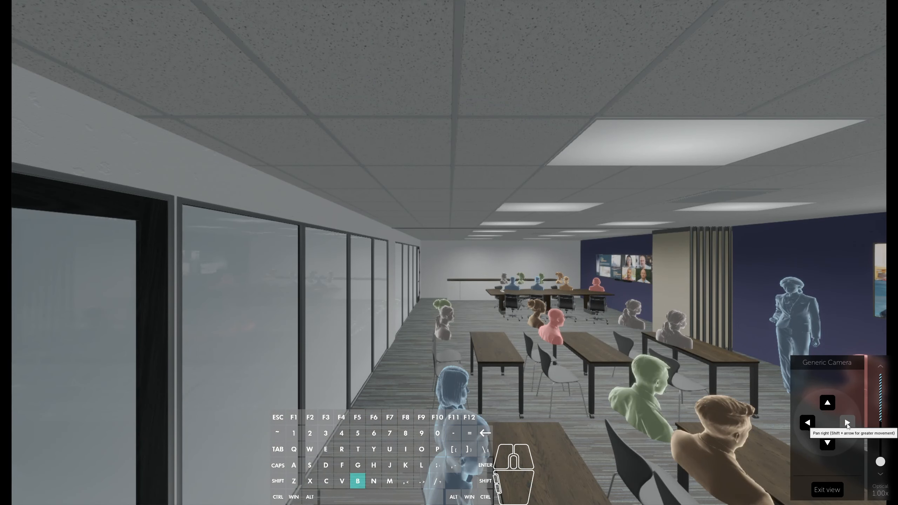
left_click(847, 425)
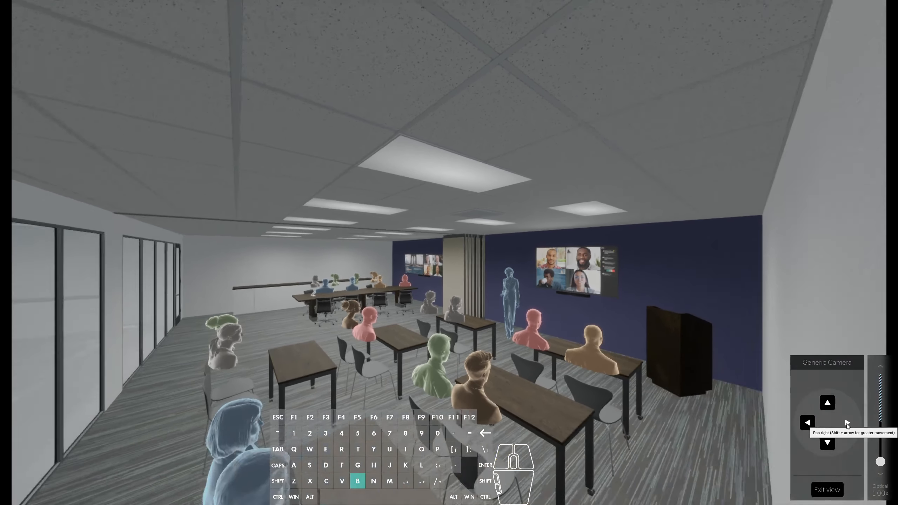
left_click(847, 423)
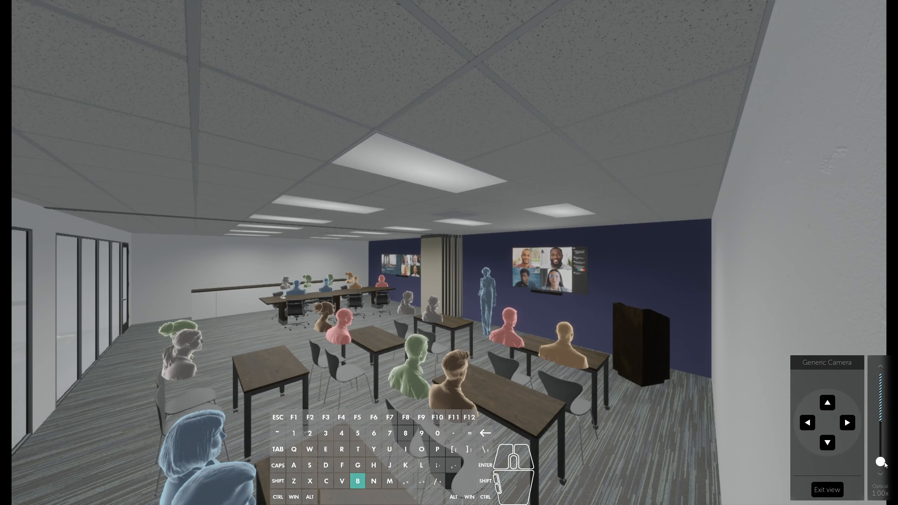
left_click(885, 369)
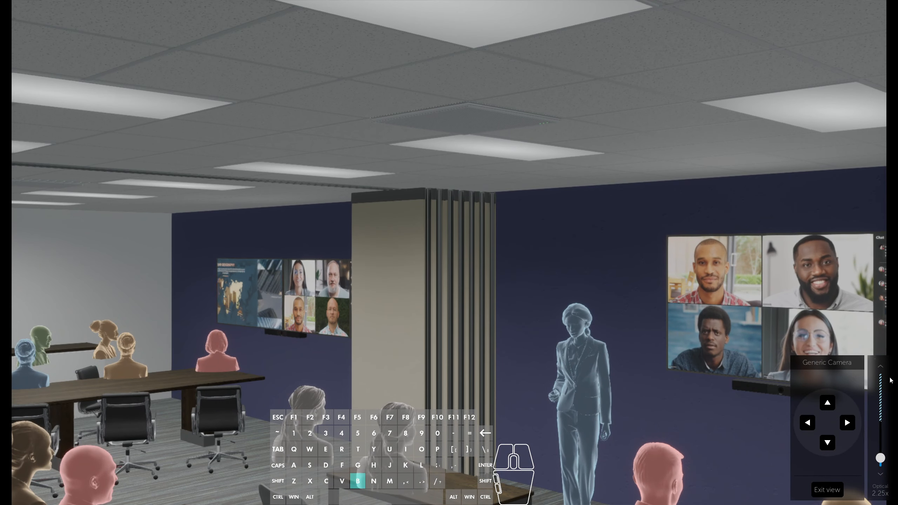
left_click(881, 368)
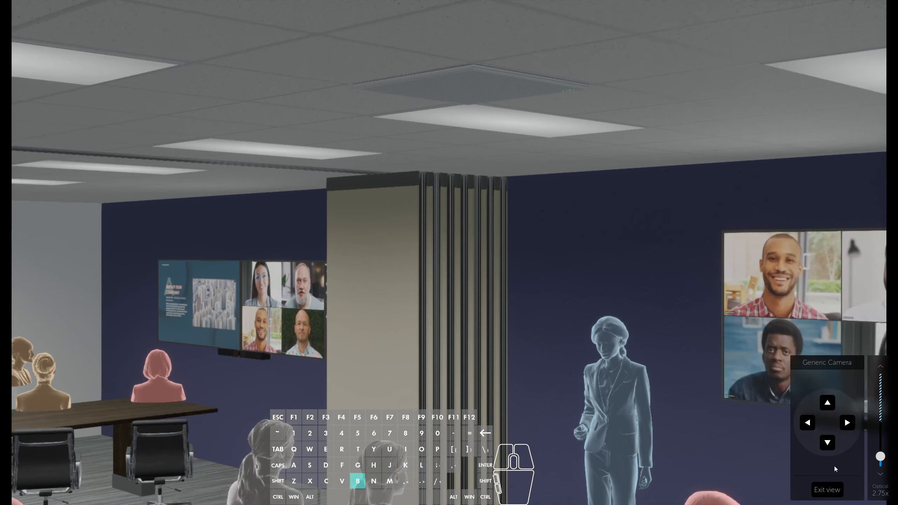
left_click(827, 490)
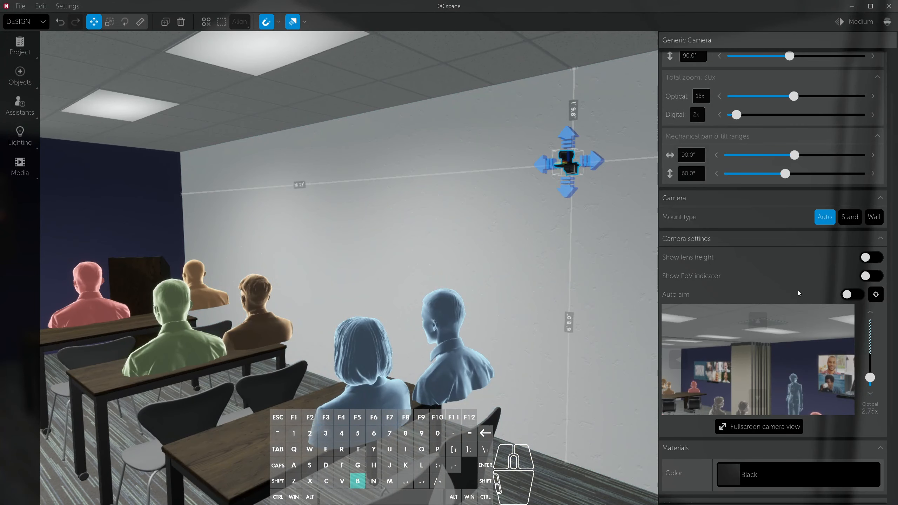
Move the camera onto the rear wall between the corner and the door, and aim it toward the front of the training room.
scroll(798, 291, "up", 2)
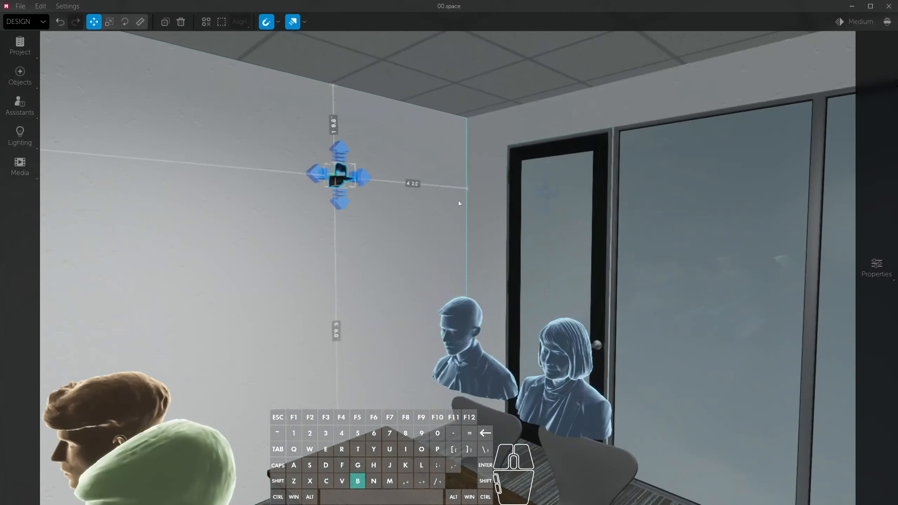
left_click_drag(341, 181, 489, 177)
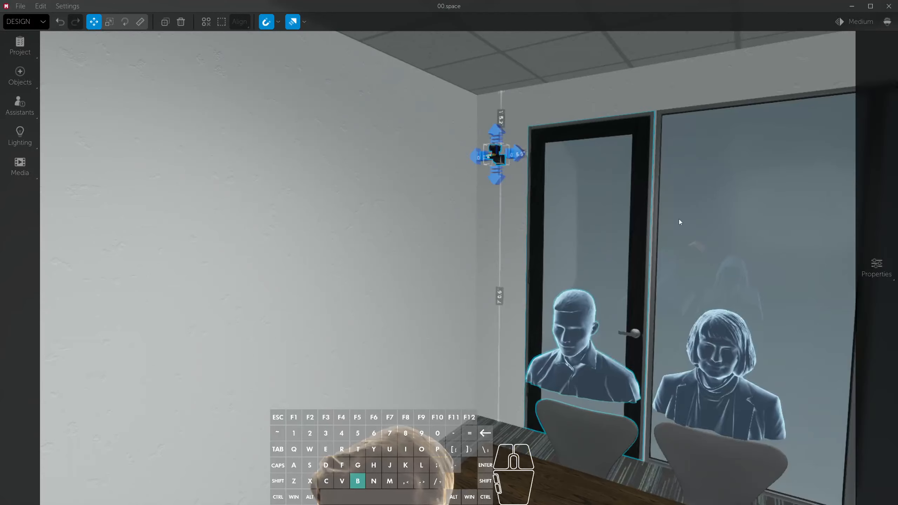
mouse_move(874, 270)
left_click(875, 355)
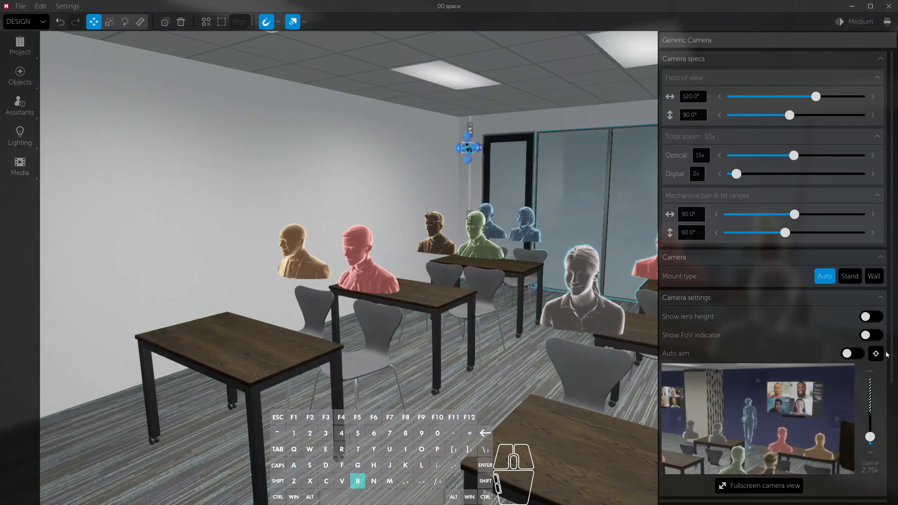
left_click(881, 355)
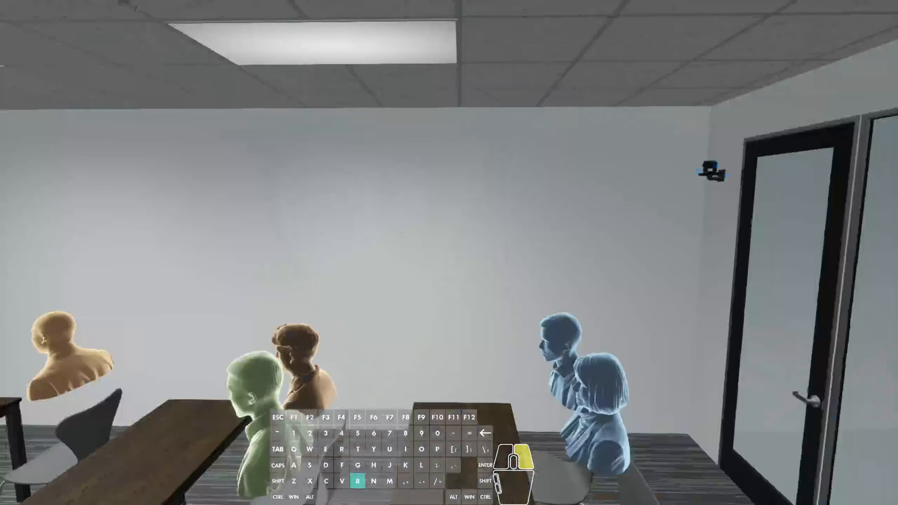
In the camera's fullscreen view, zoom to 3.50x, pan right past the presenter toward the display, and exit the view.
mouse_move(856, 284)
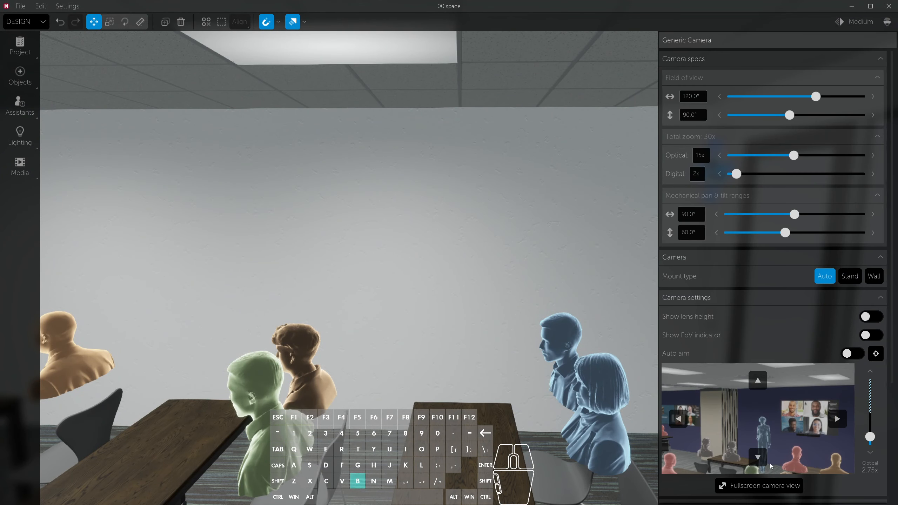
left_click(763, 485)
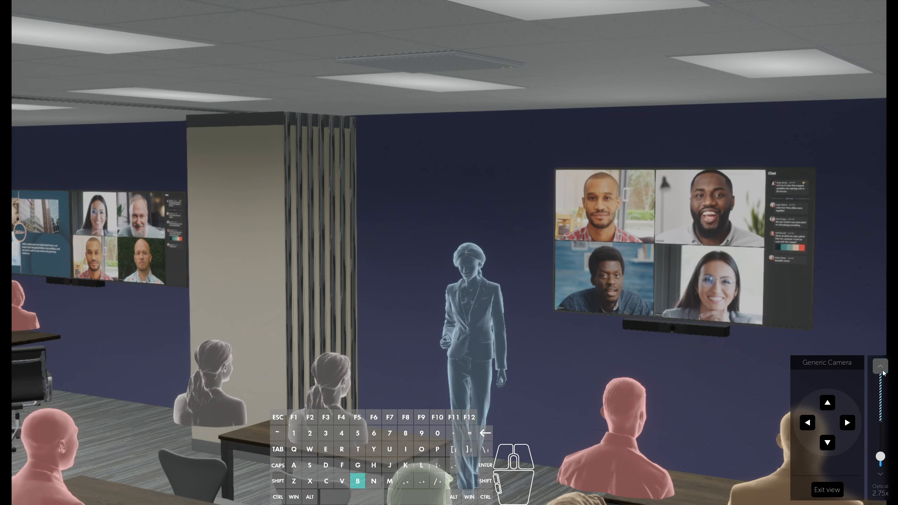
left_click(848, 423)
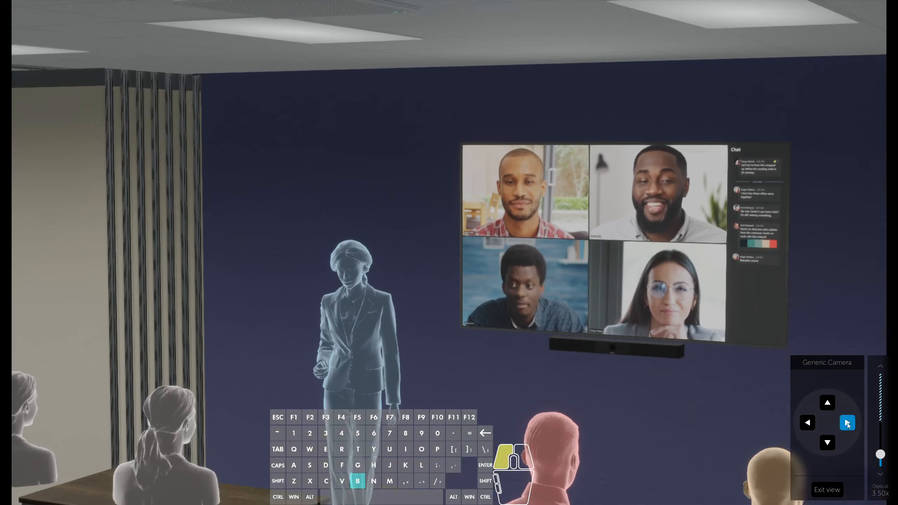
left_click(848, 423)
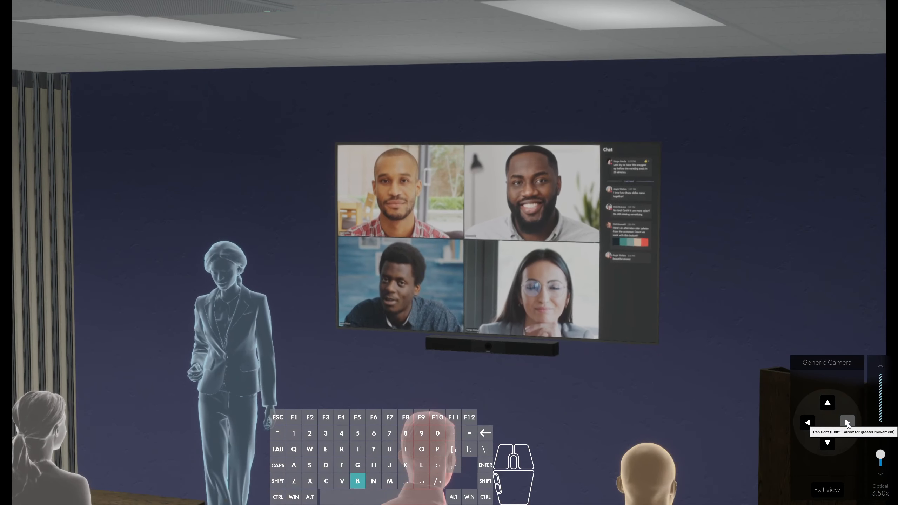
left_click(847, 423)
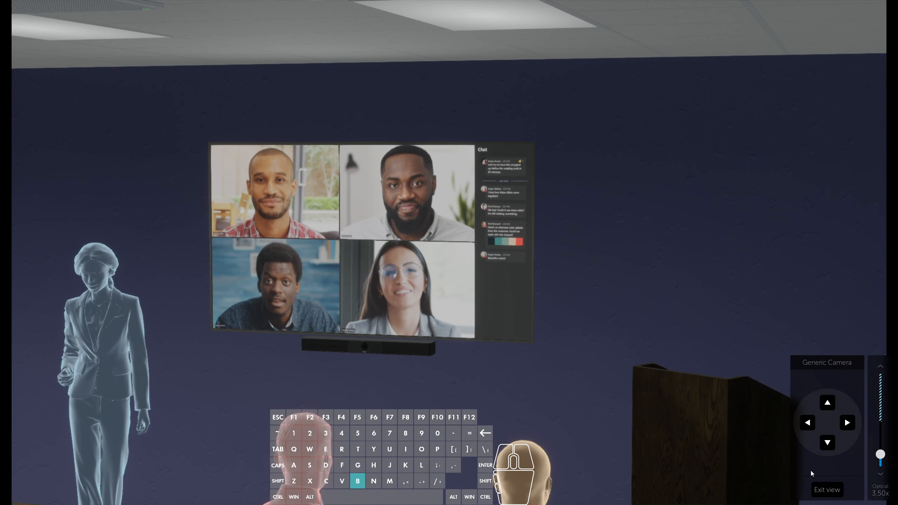
left_click(818, 499)
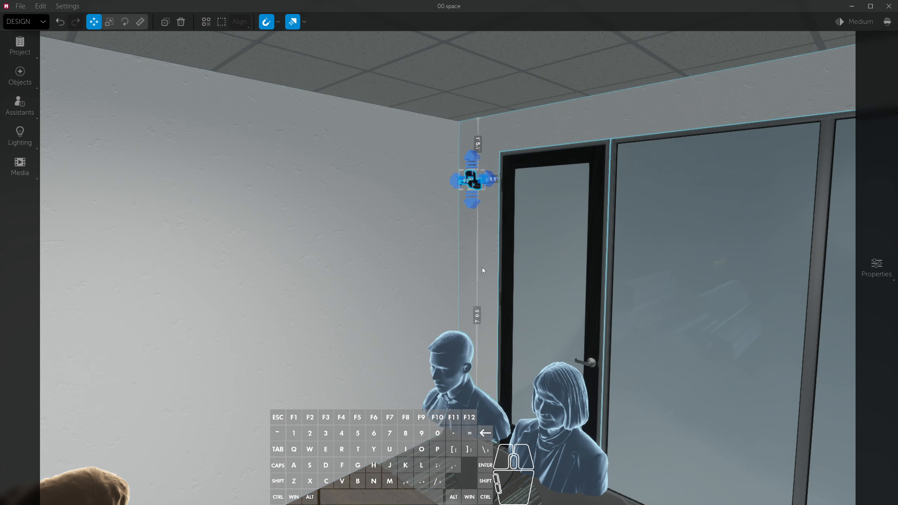
Extend the operable wall to its full position so it closes off the training side from the meeting side.
key("w")
right_click_drag(483, 268, 67, 256)
key("shift+s")
key("w")
key("a")
key("space")
key("w")
key("d")
key("space")
key("shift")
left_click(718, 144)
left_click_drag(718, 150, 881, 149)
right_click_drag(653, 185, 632, 184)
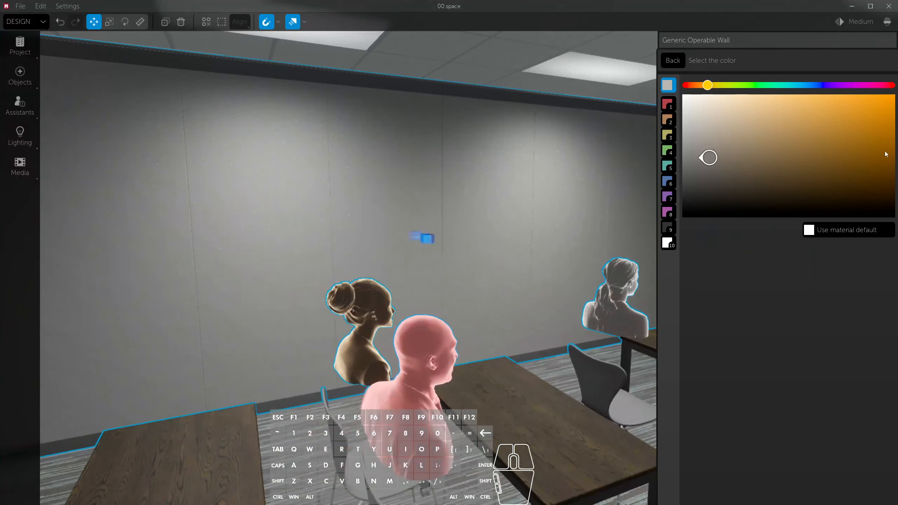
left_click(673, 61)
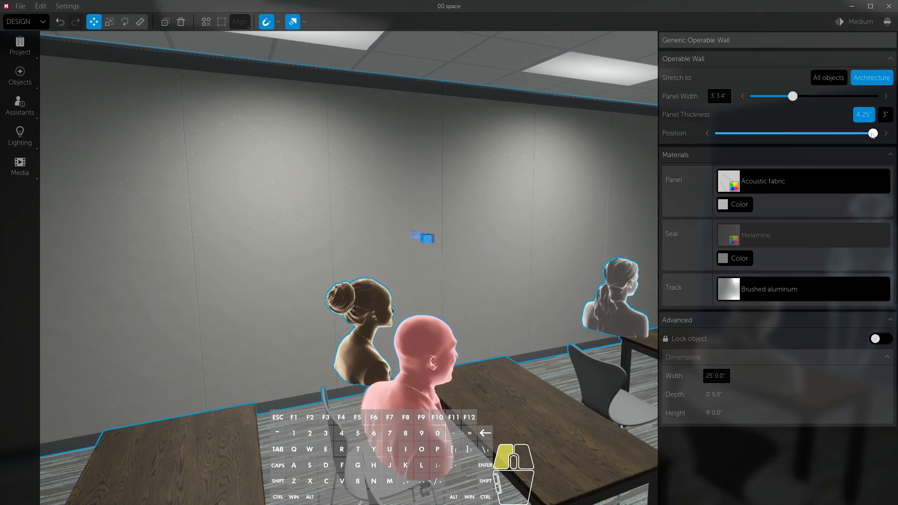